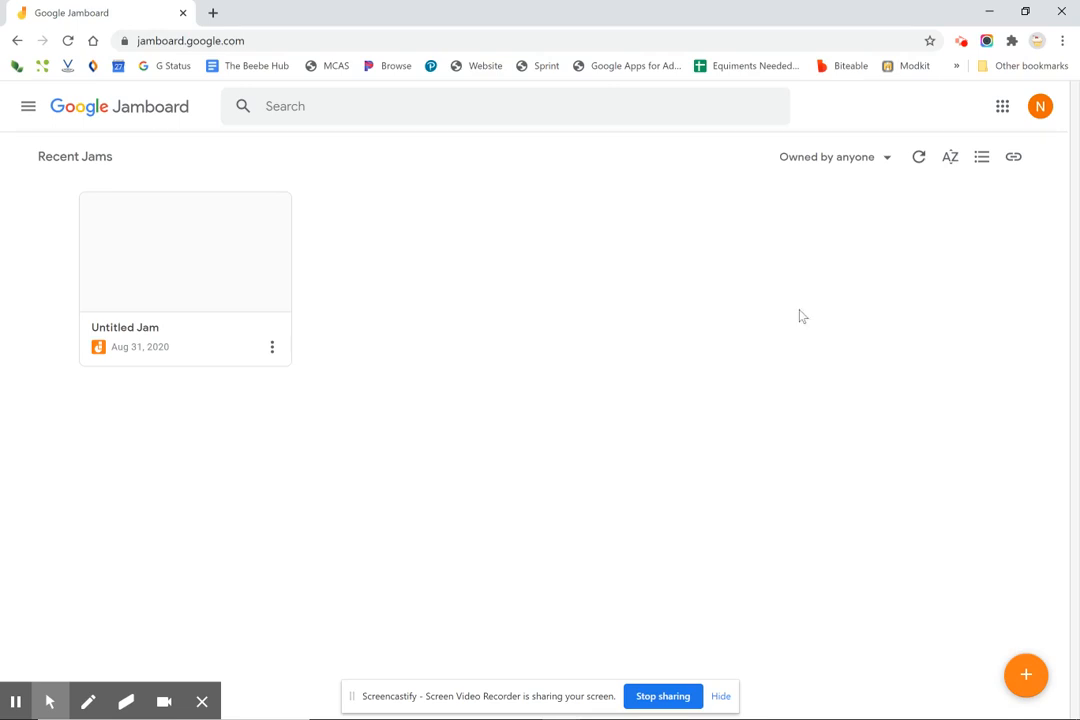
Step: Check which account is signed in to Jamboard and open the Untitled Jam
click(1039, 108)
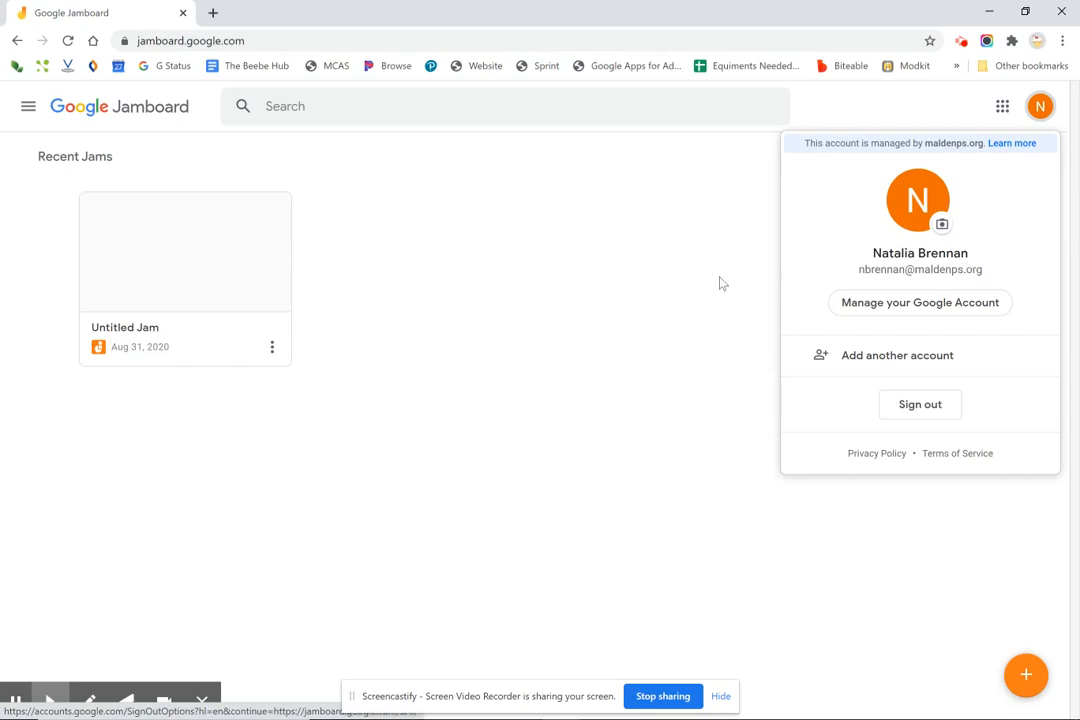
click(627, 258)
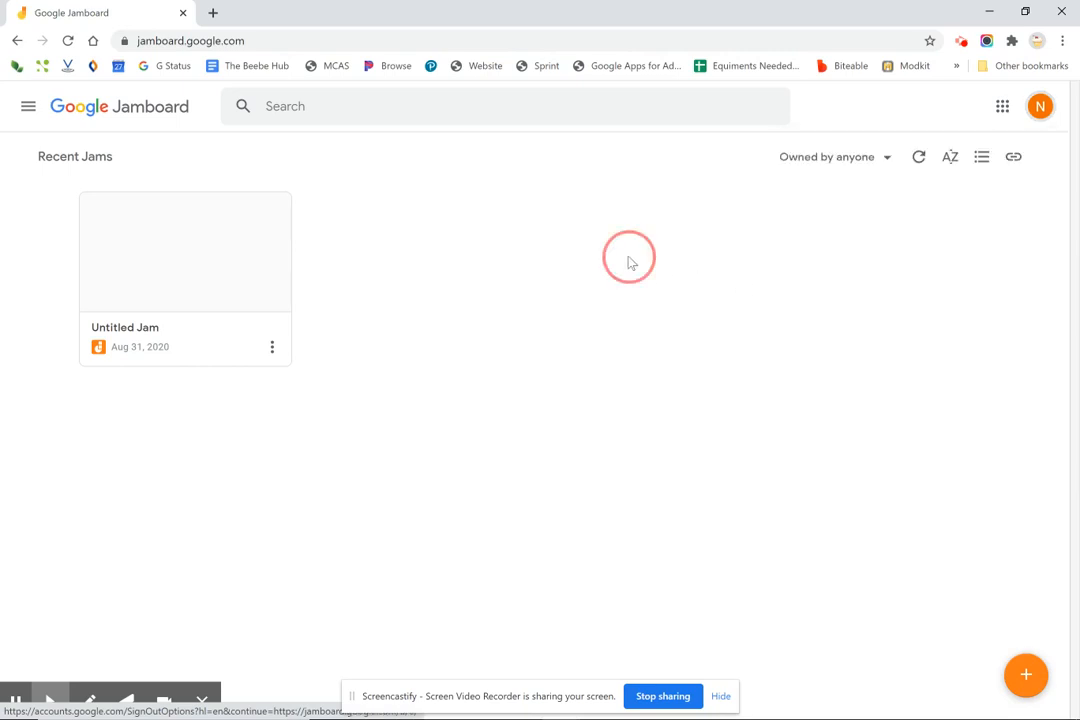
click(189, 40)
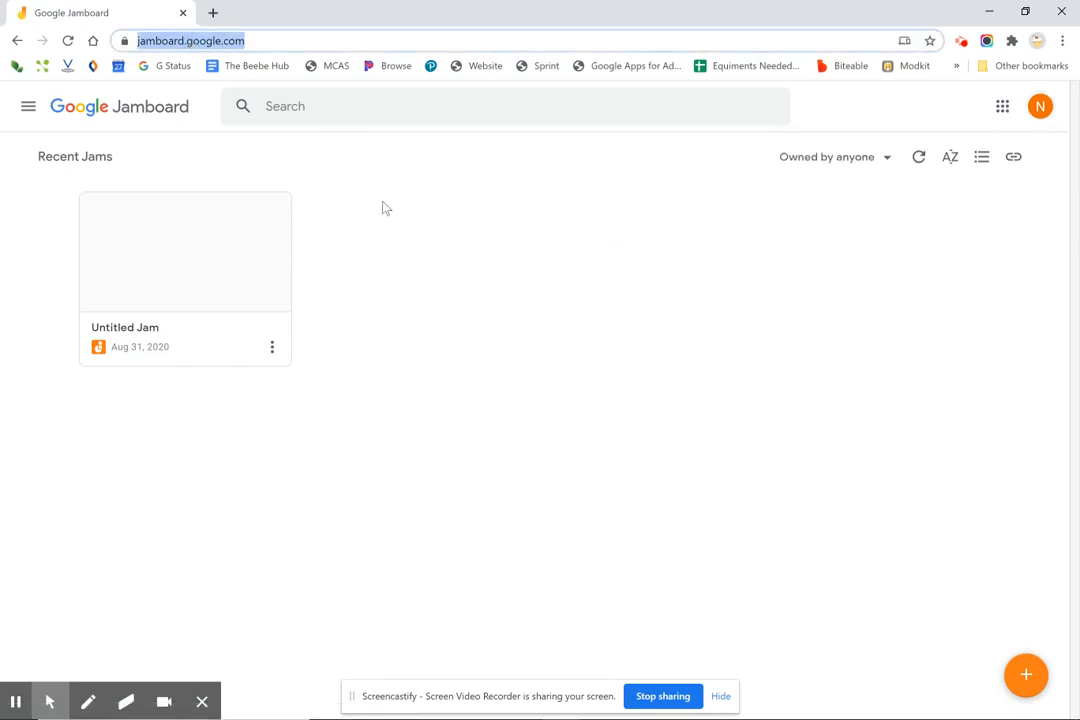
click(457, 197)
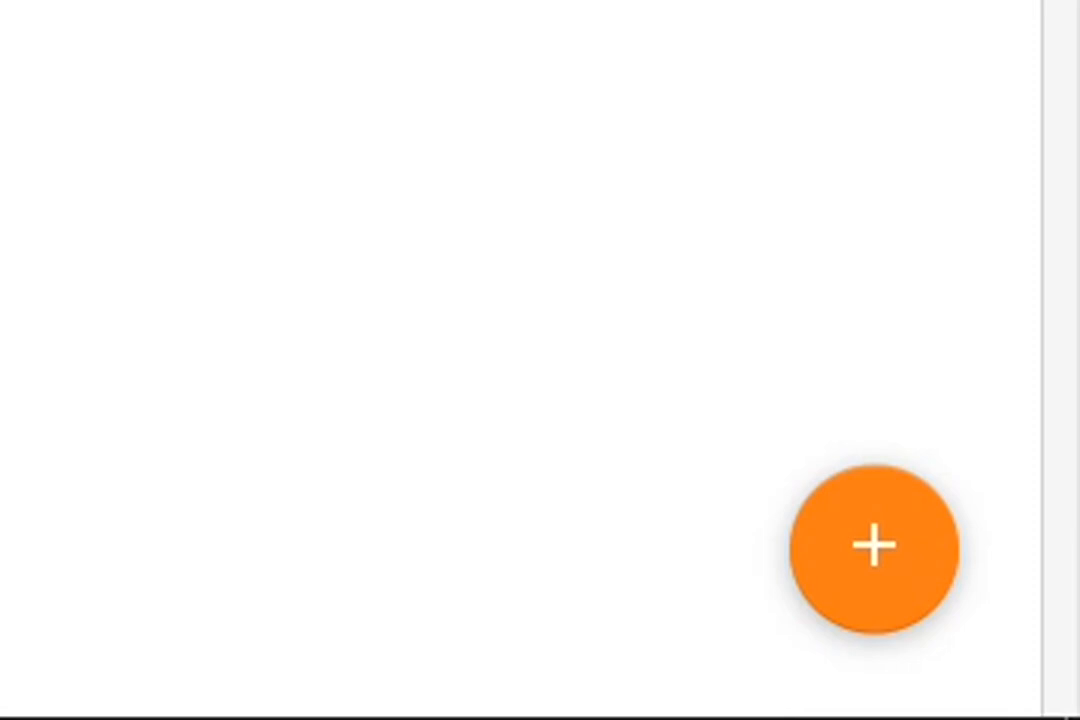
click(17, 195)
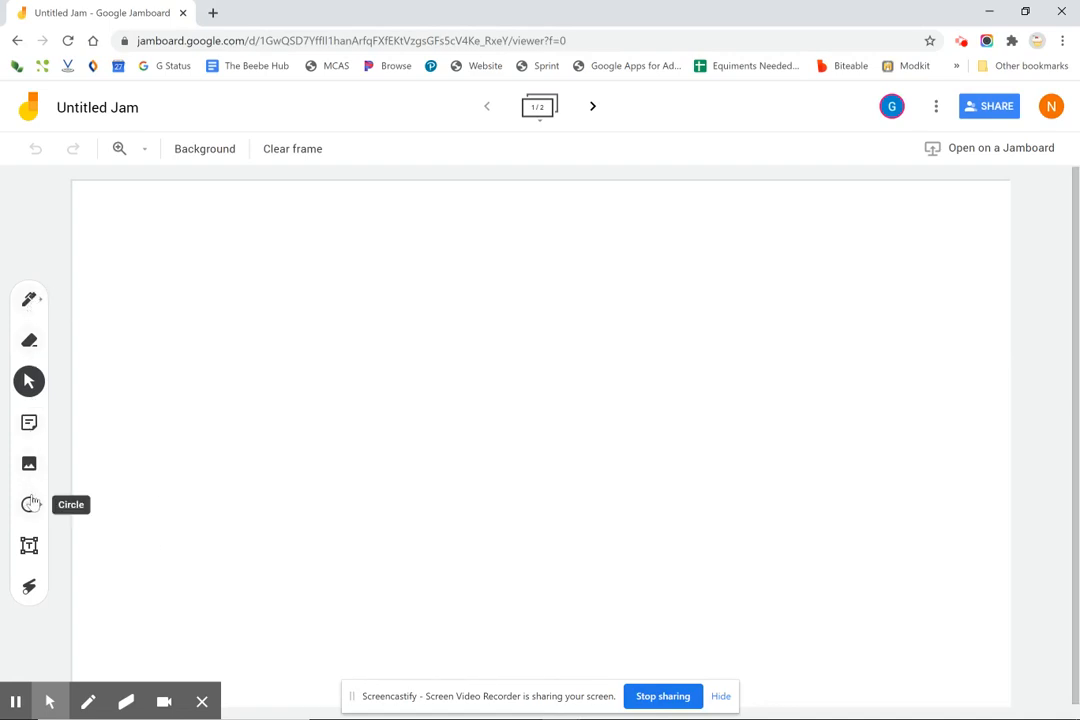
Step: Draw a wavy freehand pen line across the frame and erase parts of its first half
click(31, 301)
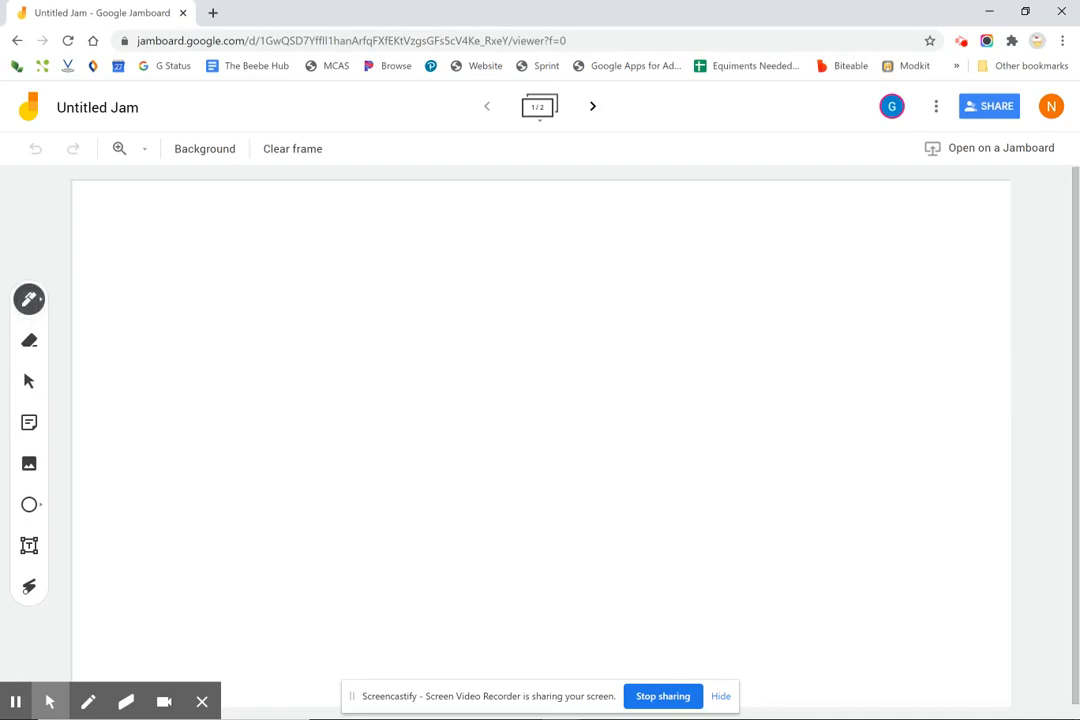
mouse_move(127, 305)
mouse_down()
mouse_move(234, 369)
mouse_move(523, 325)
mouse_move(879, 370)
mouse_up()
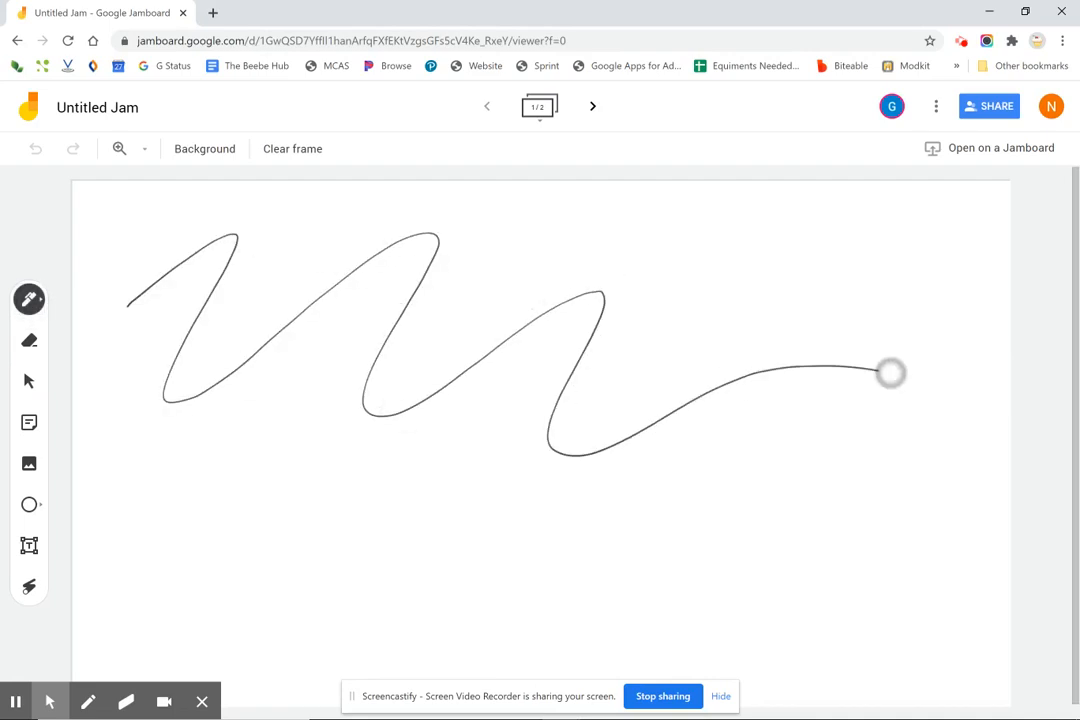
click(29, 340)
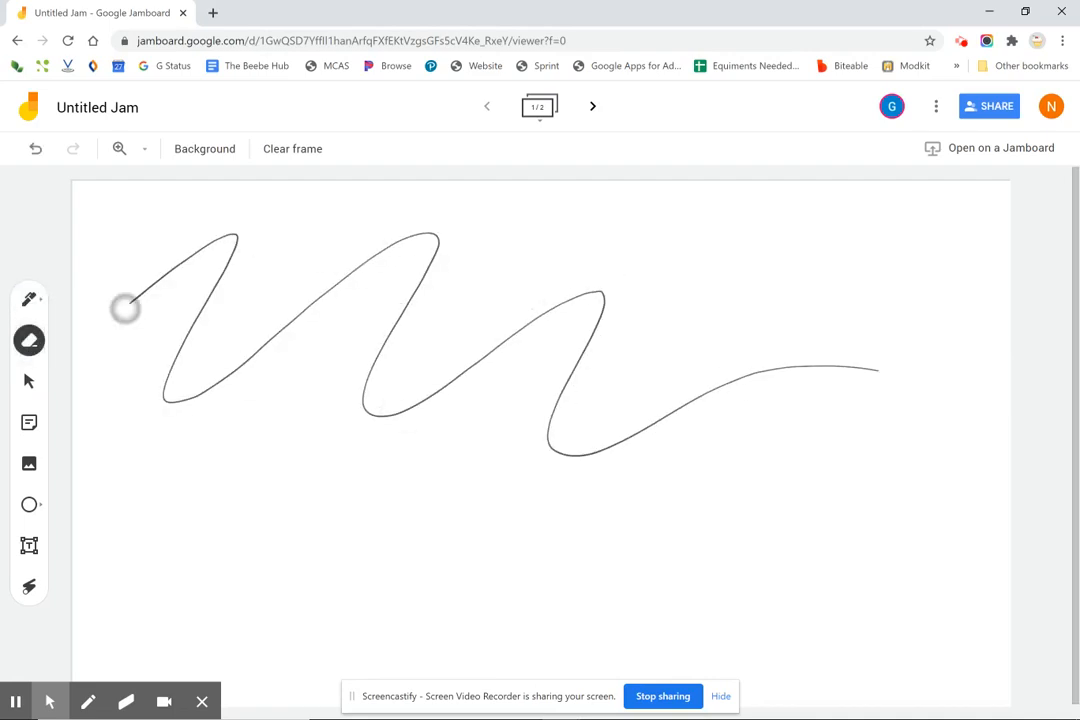
mouse_move(125, 306)
mouse_down()
mouse_move(174, 369)
mouse_move(236, 395)
mouse_move(504, 364)
mouse_move(432, 252)
mouse_move(316, 323)
mouse_move(421, 366)
mouse_move(570, 375)
mouse_up()
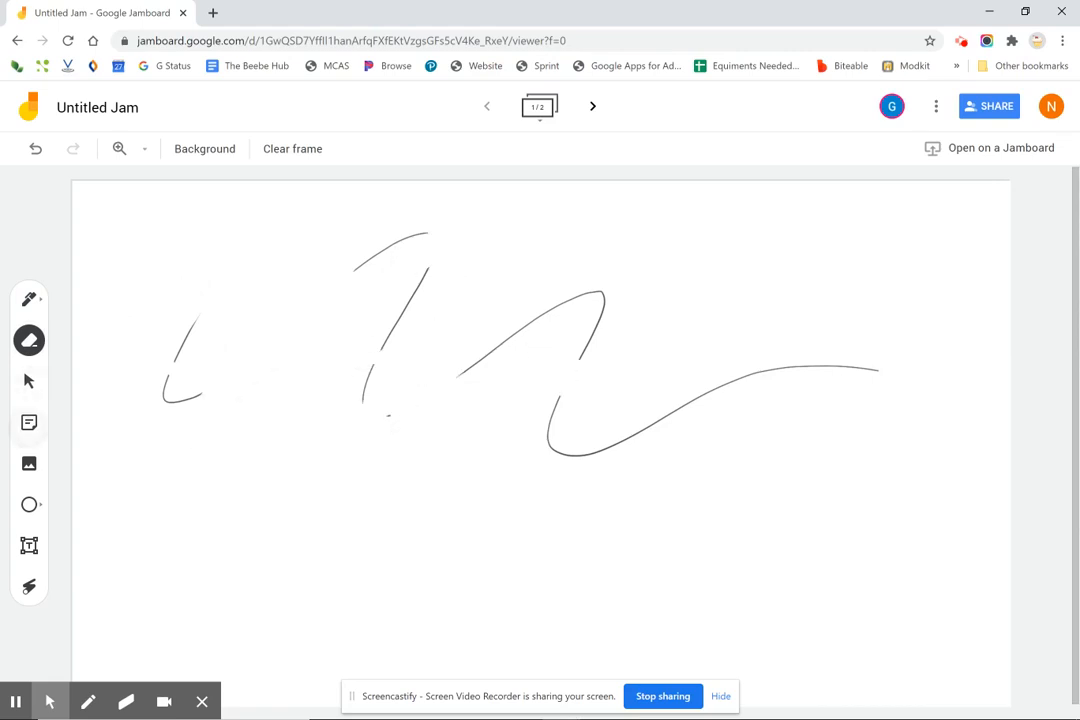
Step: Add a yellow sticky note reading "Hi there!" to the frame
click(29, 422)
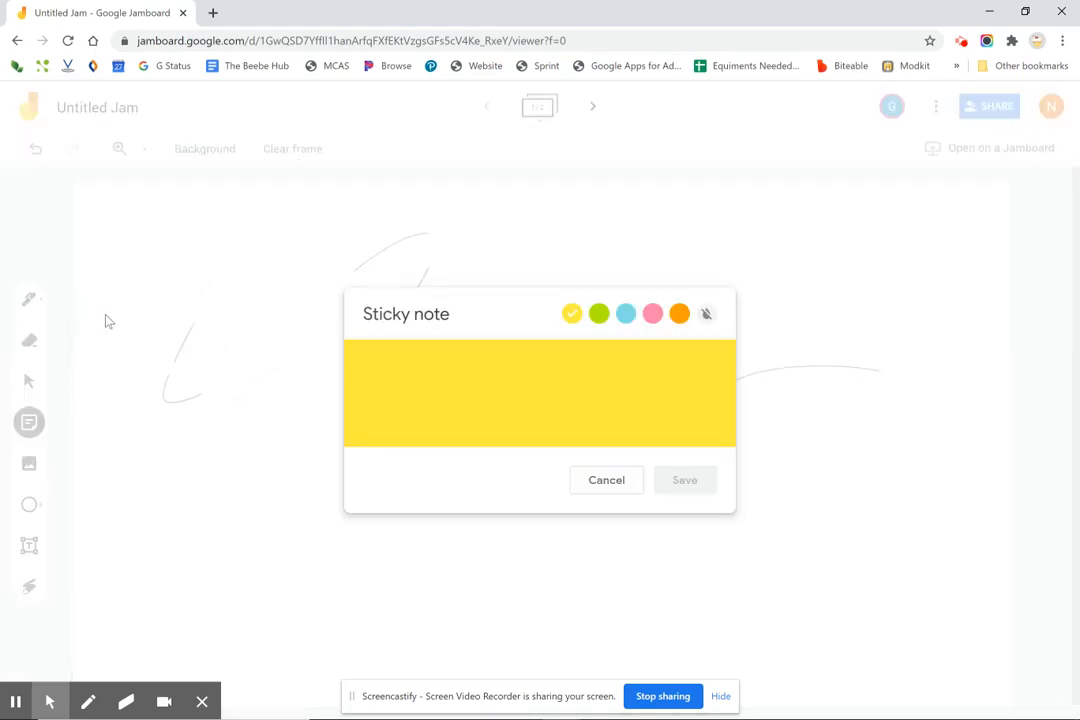
text(Hi there!)
click(685, 480)
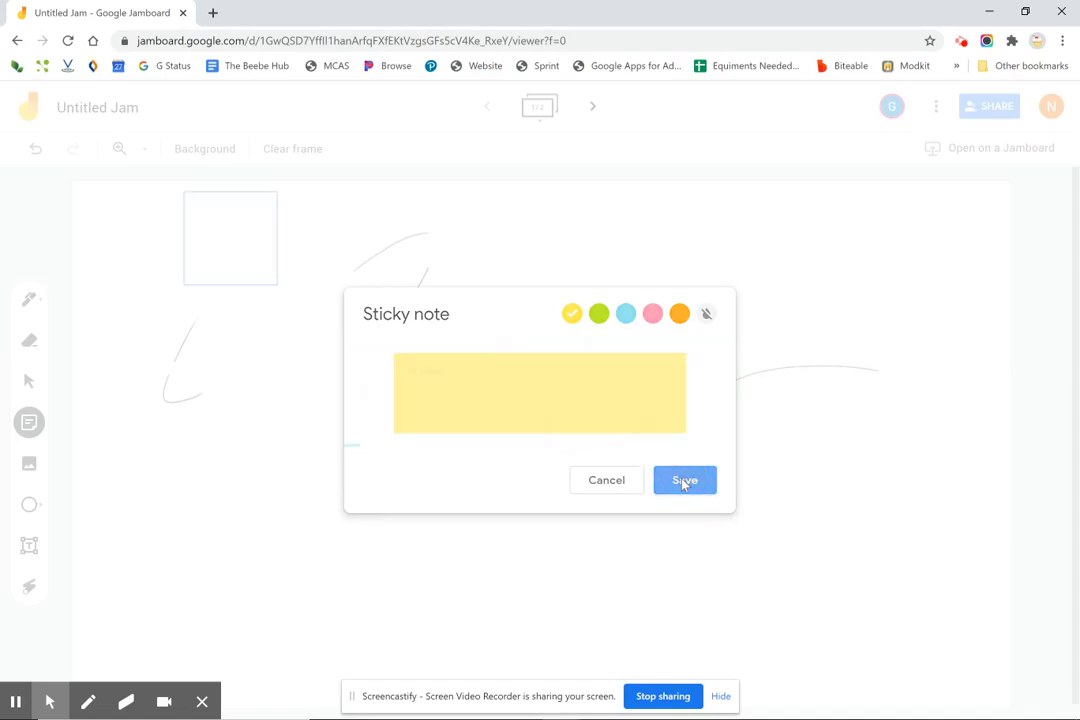
click(608, 483)
Step: Rotate the "Hi there!" sticky note slightly clockwise
click(265, 237)
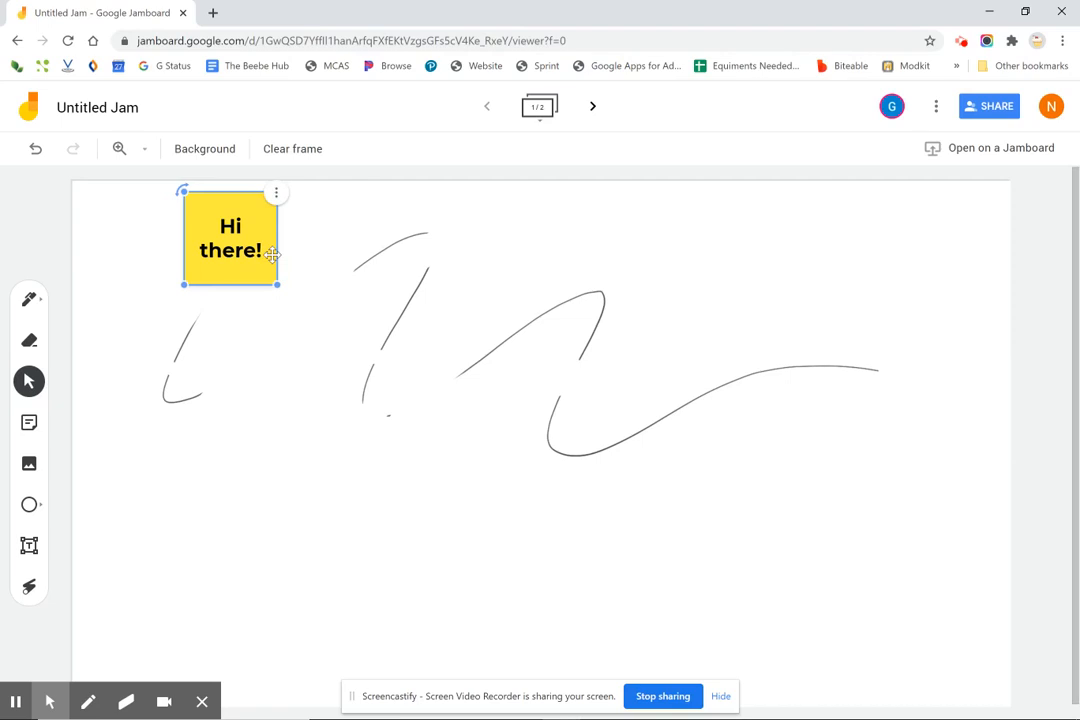
click(183, 190)
drag(183, 190, 207, 176)
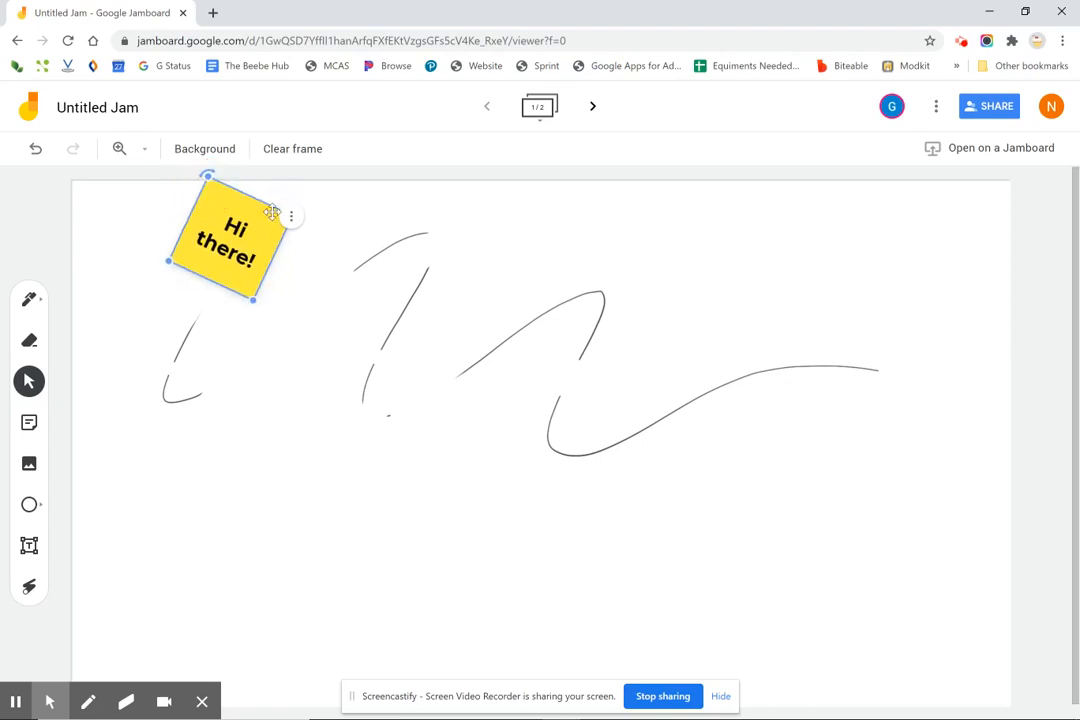
Step: Duplicate the tilted sticky note, then move the copy to the middle of the frame and enlarge it
click(288, 218)
click(289, 247)
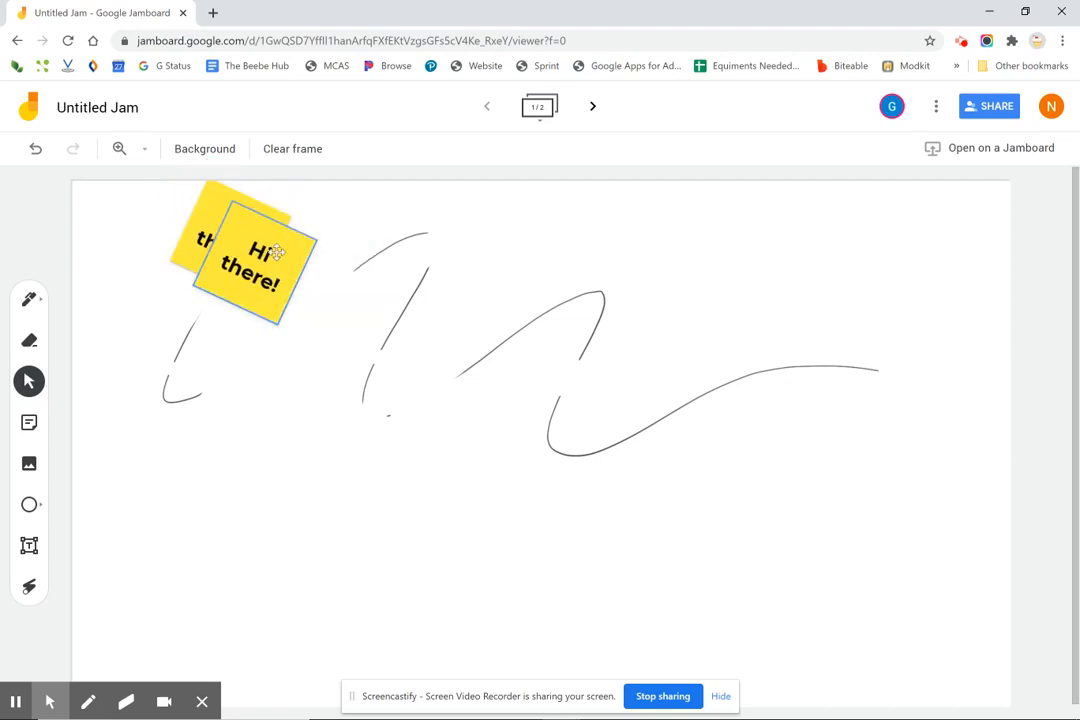
drag(289, 248, 636, 462)
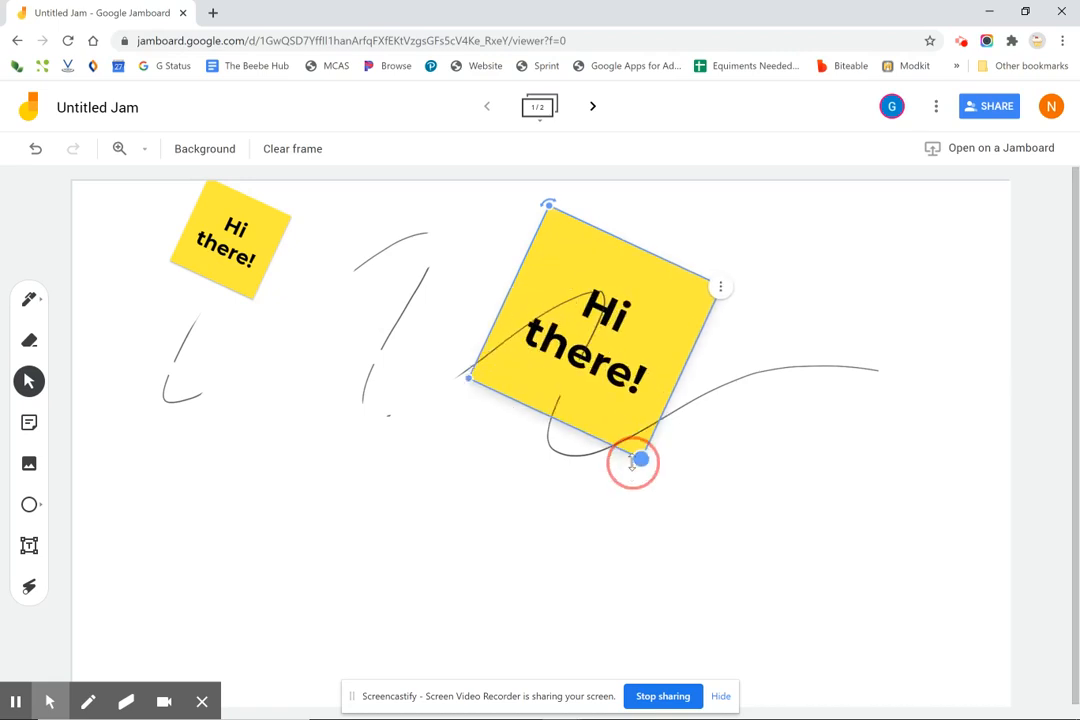
click(787, 472)
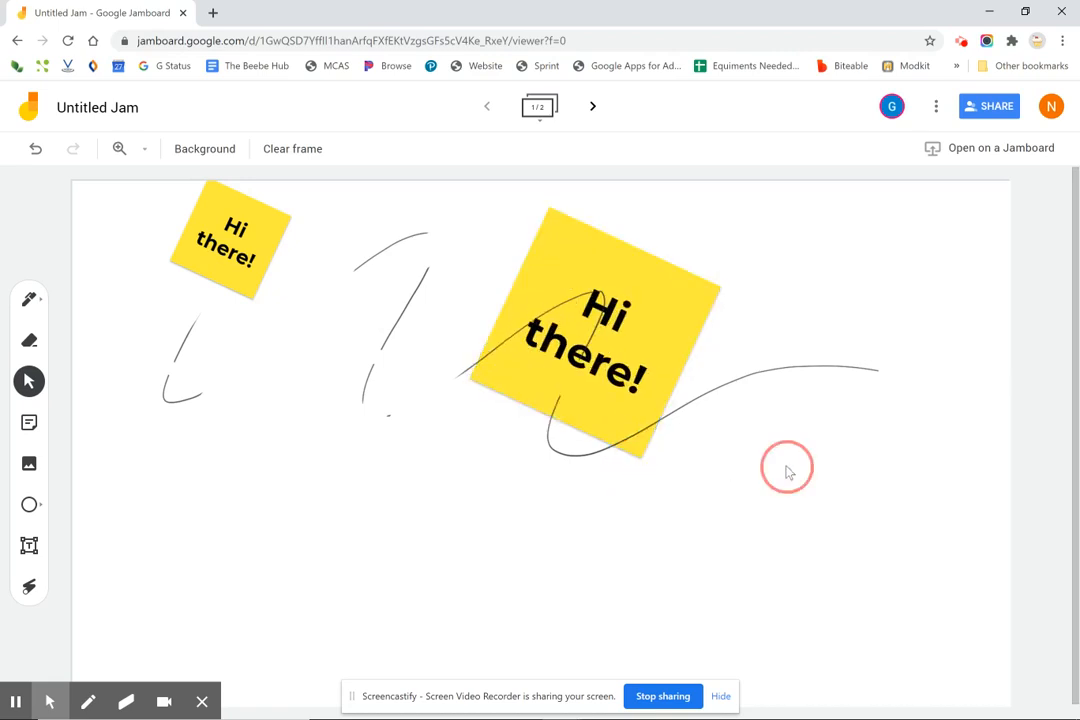
Step: Search Google Images for "apple" and insert the whole red apple photo without a leaf into the frame
click(29, 463)
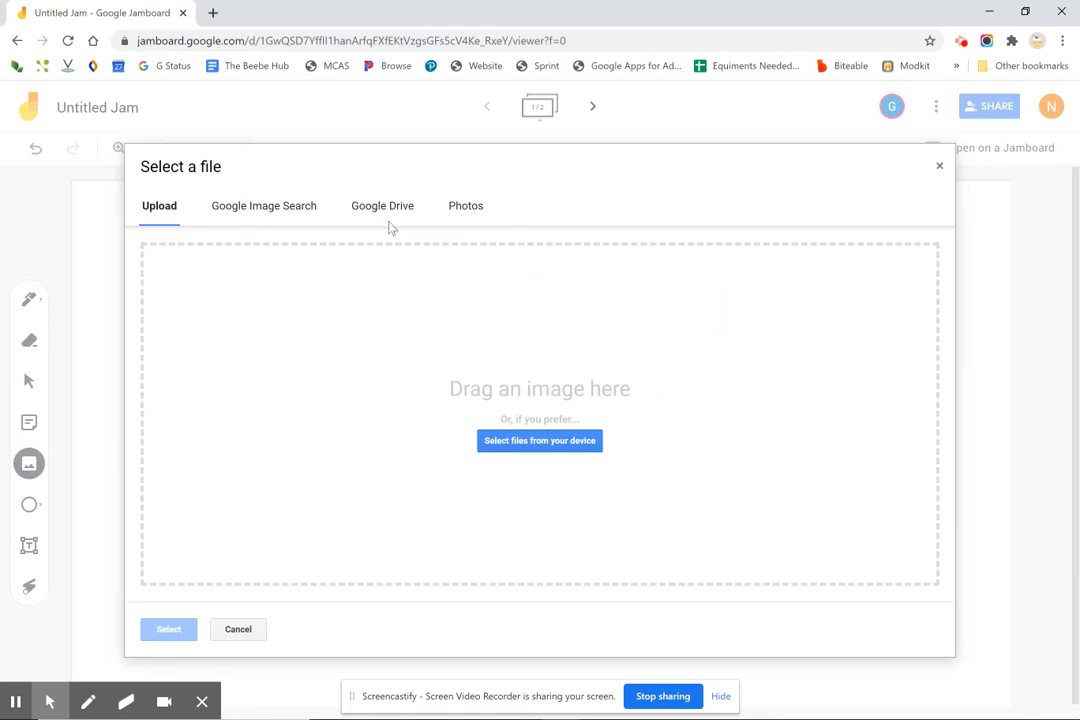
click(258, 215)
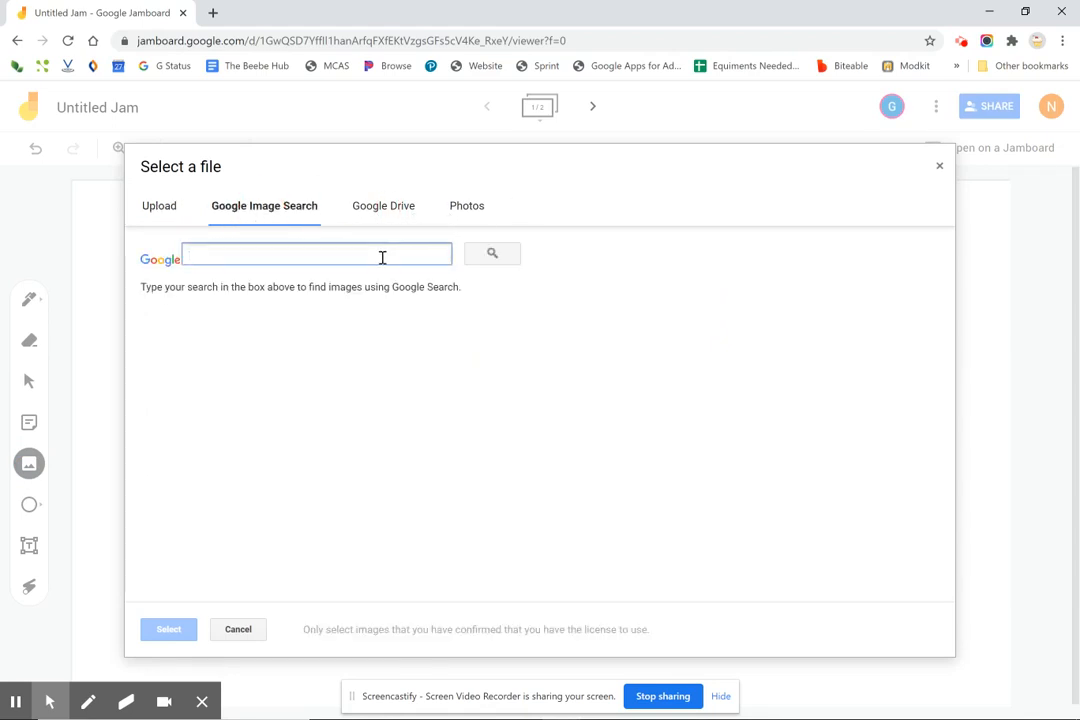
text(apple)
key(Return)
click(460, 366)
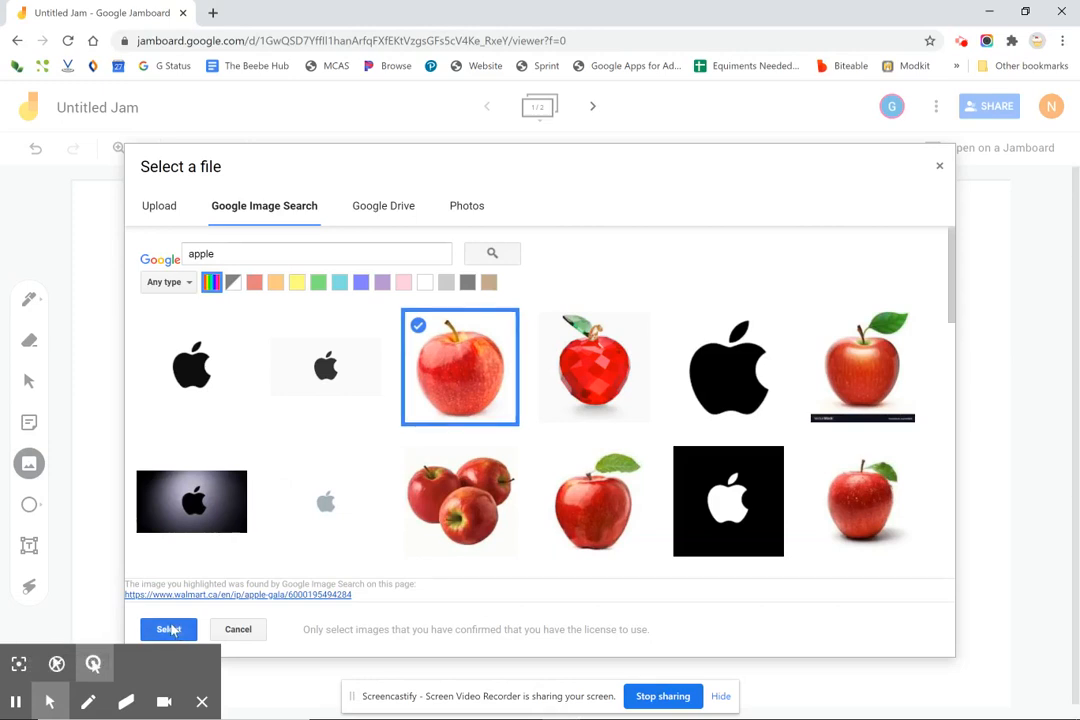
click(168, 629)
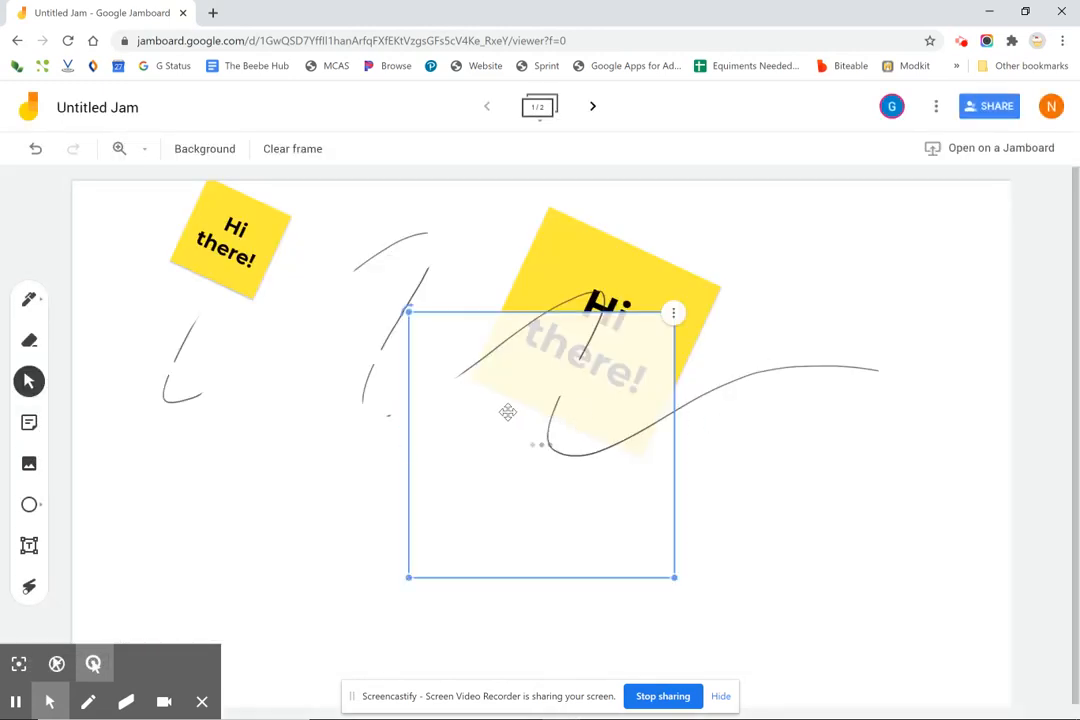
Step: Move the apple image to the right of the large sticky note and look at its object options
drag(513, 382, 797, 298)
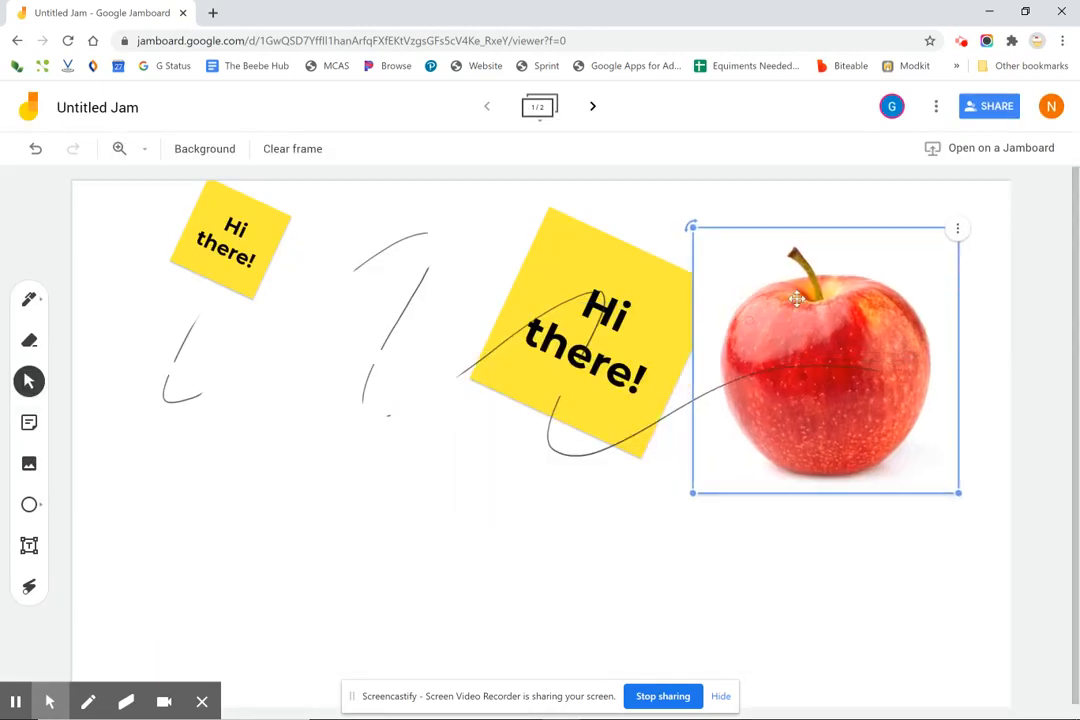
click(957, 229)
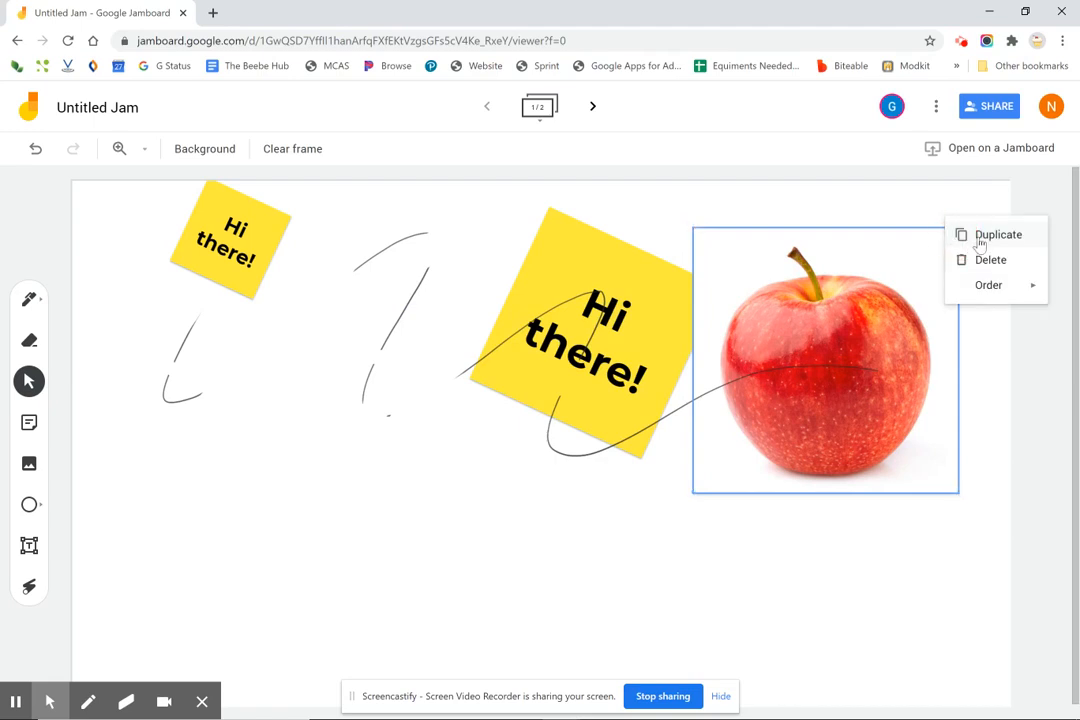
click(375, 403)
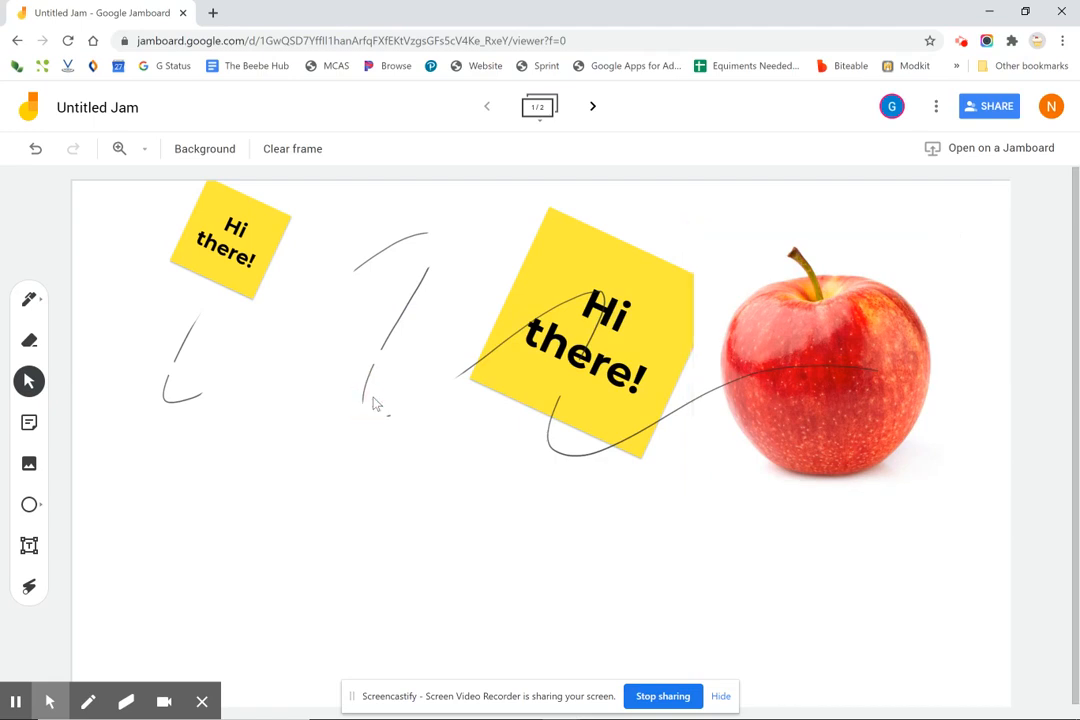
Step: Draw a wide semicircle in the empty area below the sticky notes and fill it light blue
click(29, 509)
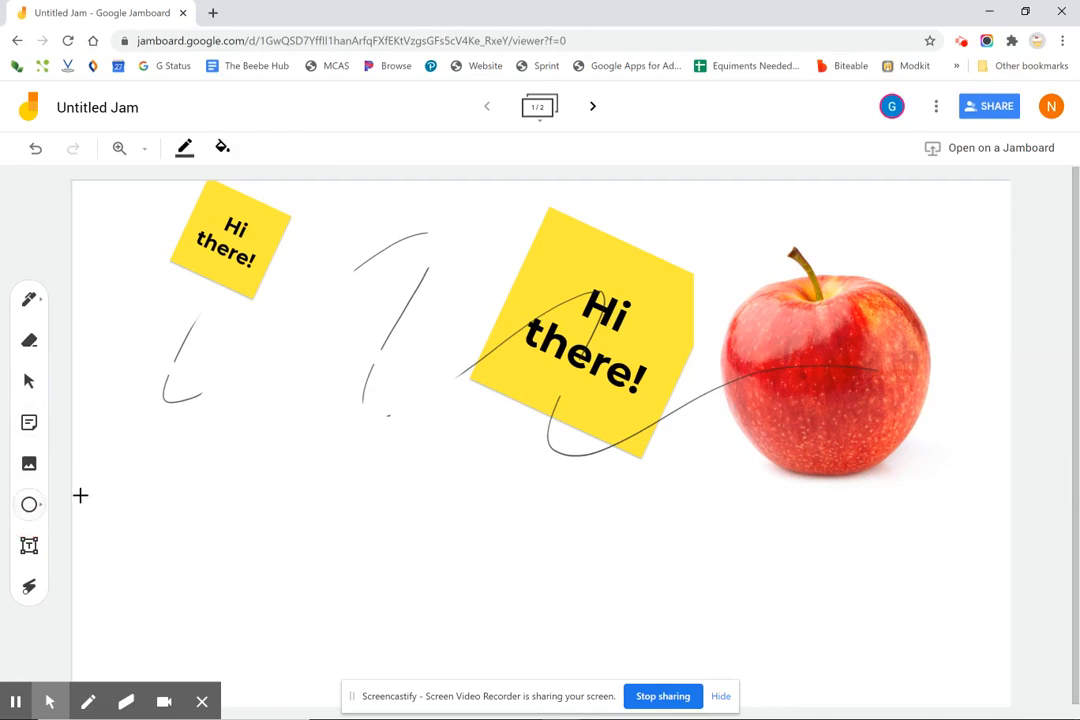
click(31, 505)
click(112, 541)
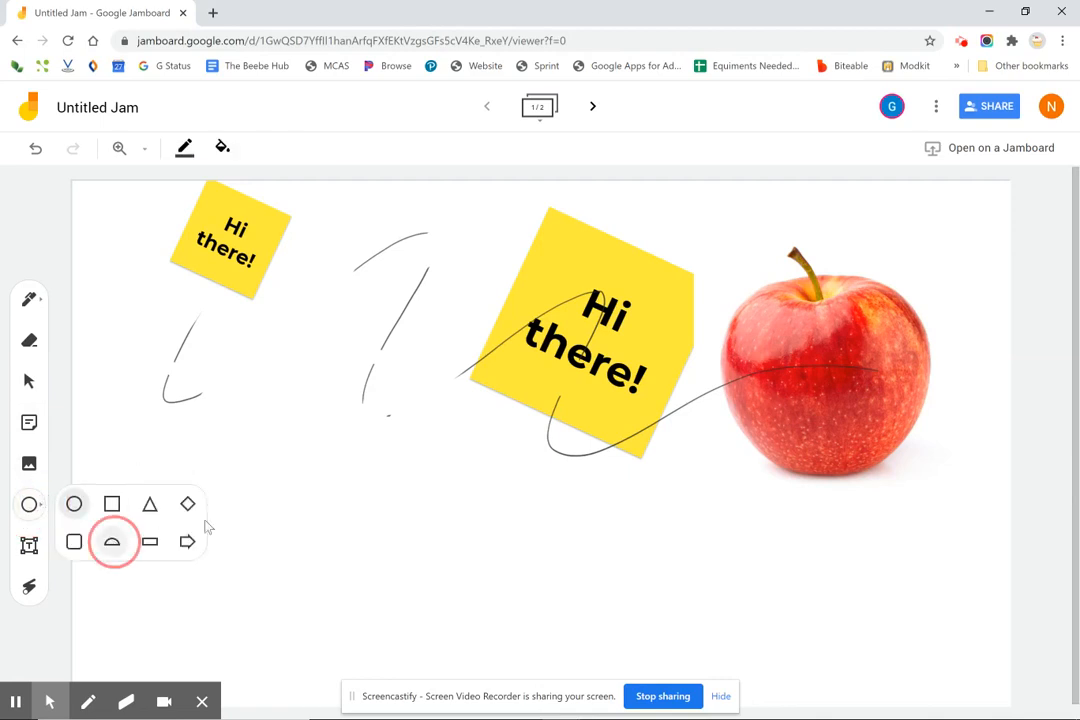
drag(250, 515, 558, 612)
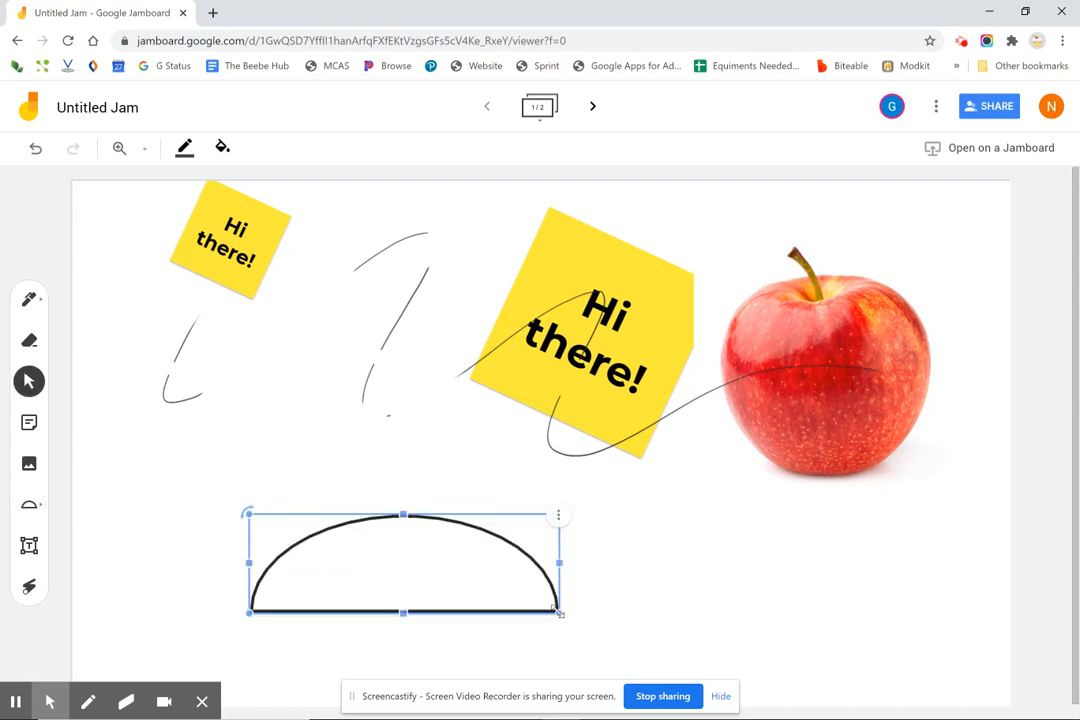
click(222, 150)
click(262, 182)
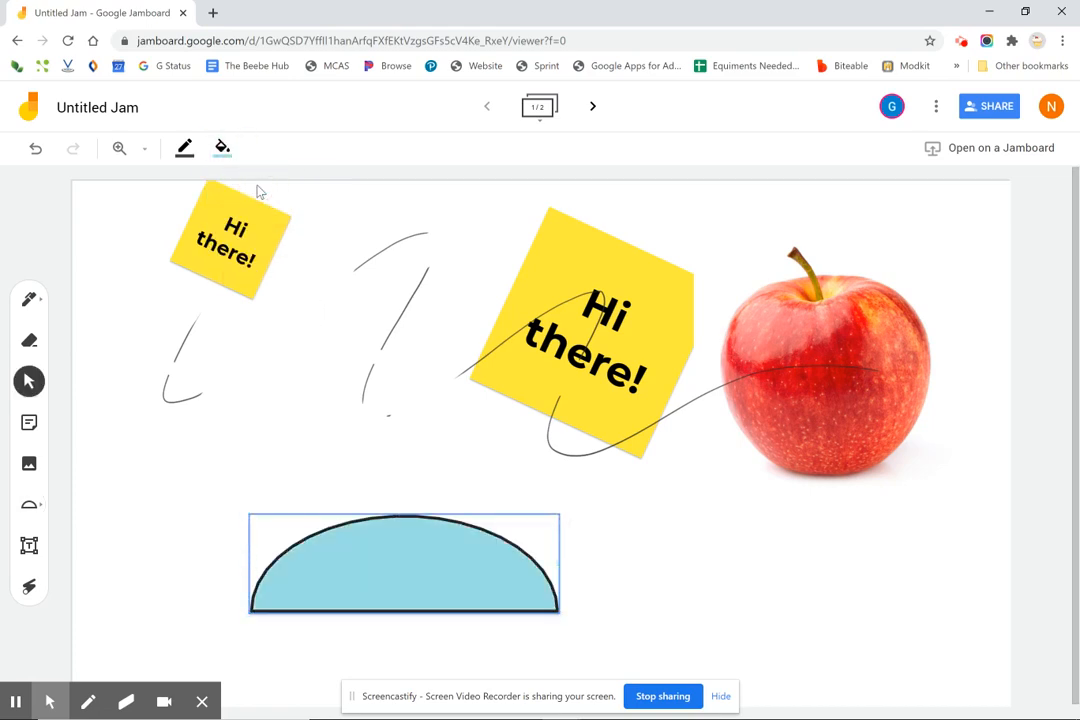
Step: Add a text box reading "Welcome!!" beneath the small sticky note
click(29, 545)
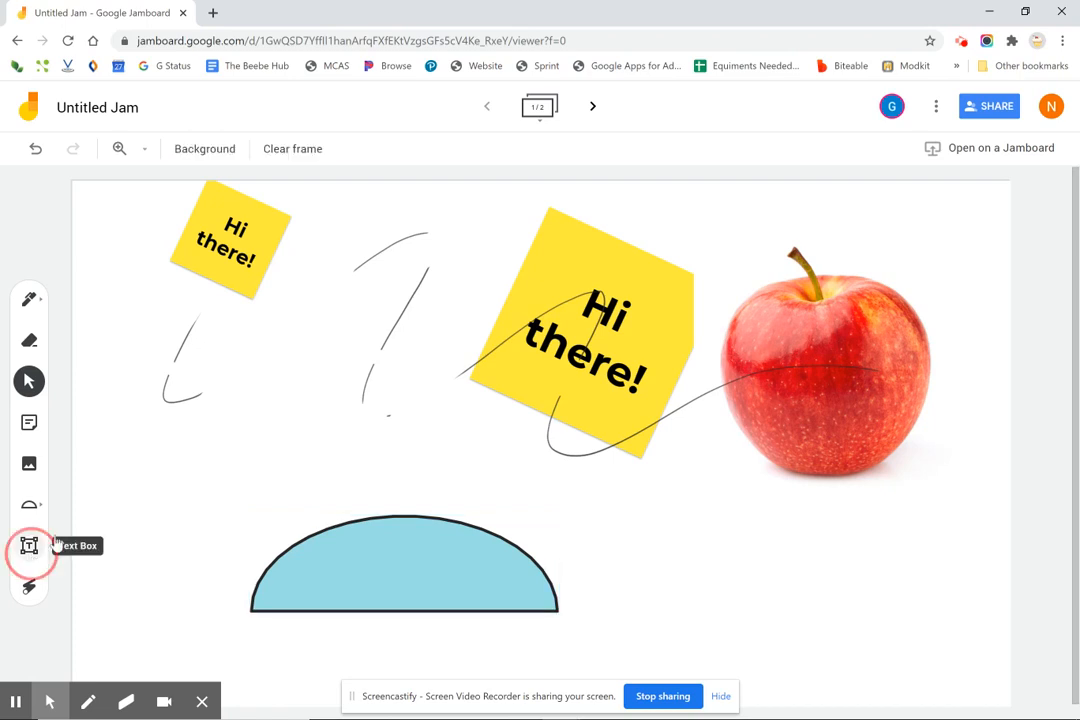
click(196, 342)
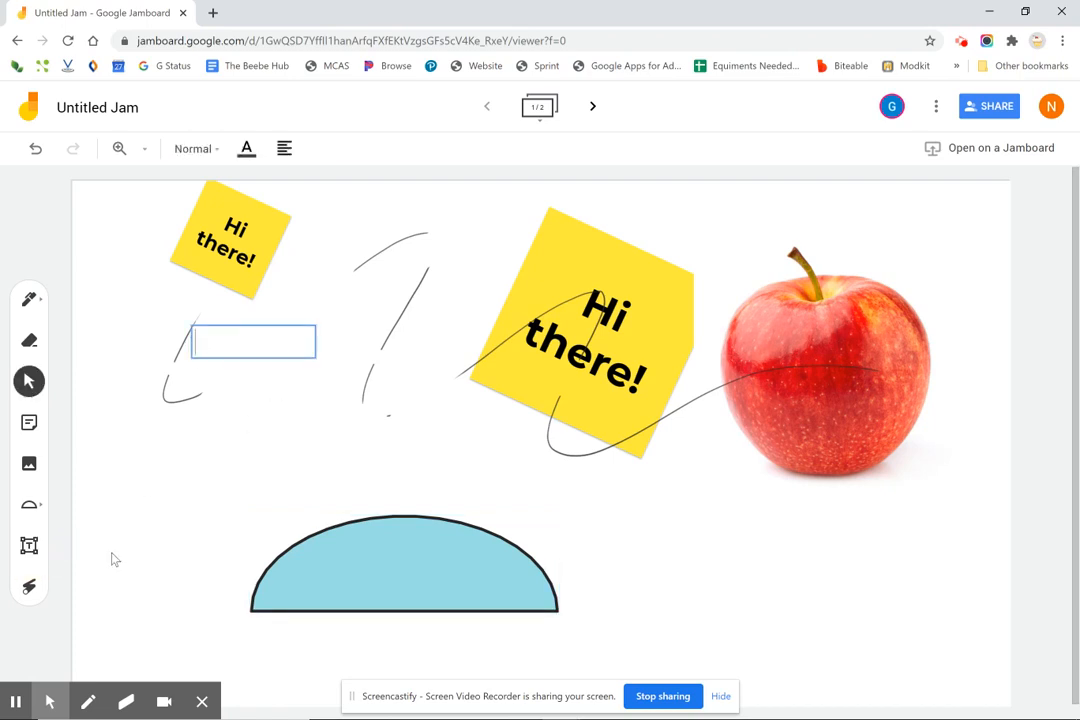
text(Welcome!!)
Step: Trace several strokes across the frame with the laser pointer
click(29, 586)
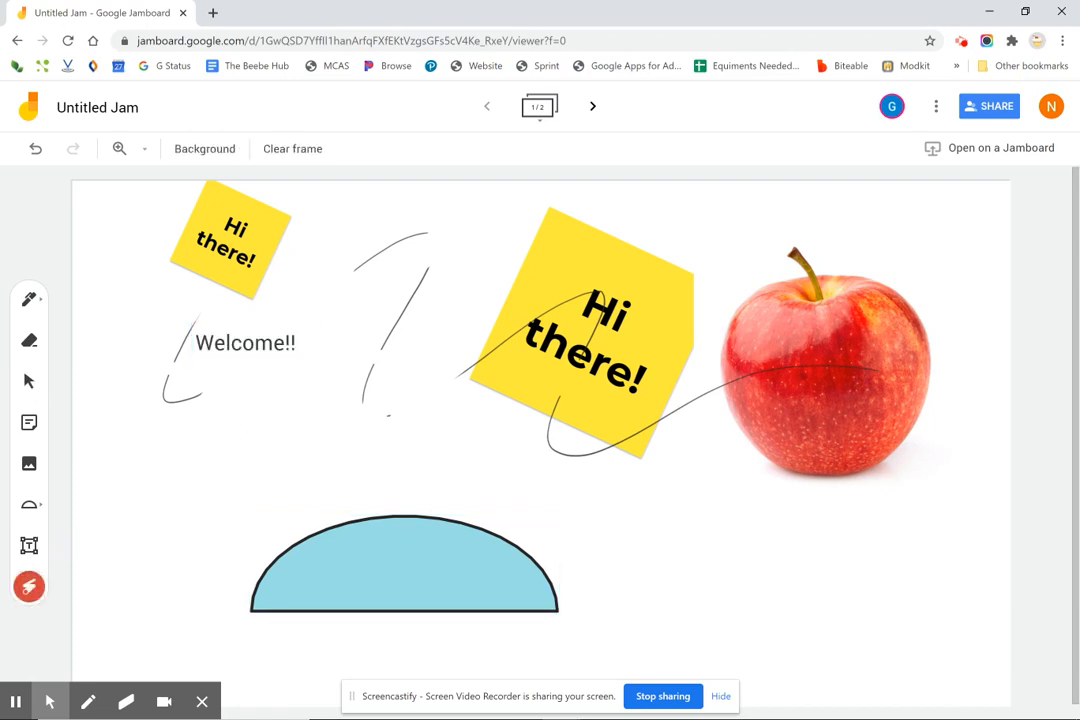
mouse_move(178, 225)
mouse_down()
mouse_move(205, 470)
mouse_move(595, 188)
mouse_move(516, 518)
mouse_move(946, 377)
mouse_up()
drag(125, 422, 948, 437)
drag(198, 466, 897, 505)
drag(291, 441, 770, 453)
mouse_move(859, 200)
mouse_down()
mouse_move(689, 284)
mouse_move(918, 207)
mouse_move(680, 514)
mouse_up()
Step: Try the square grid pattern as the frame background and replace it with the dotted pattern
click(208, 150)
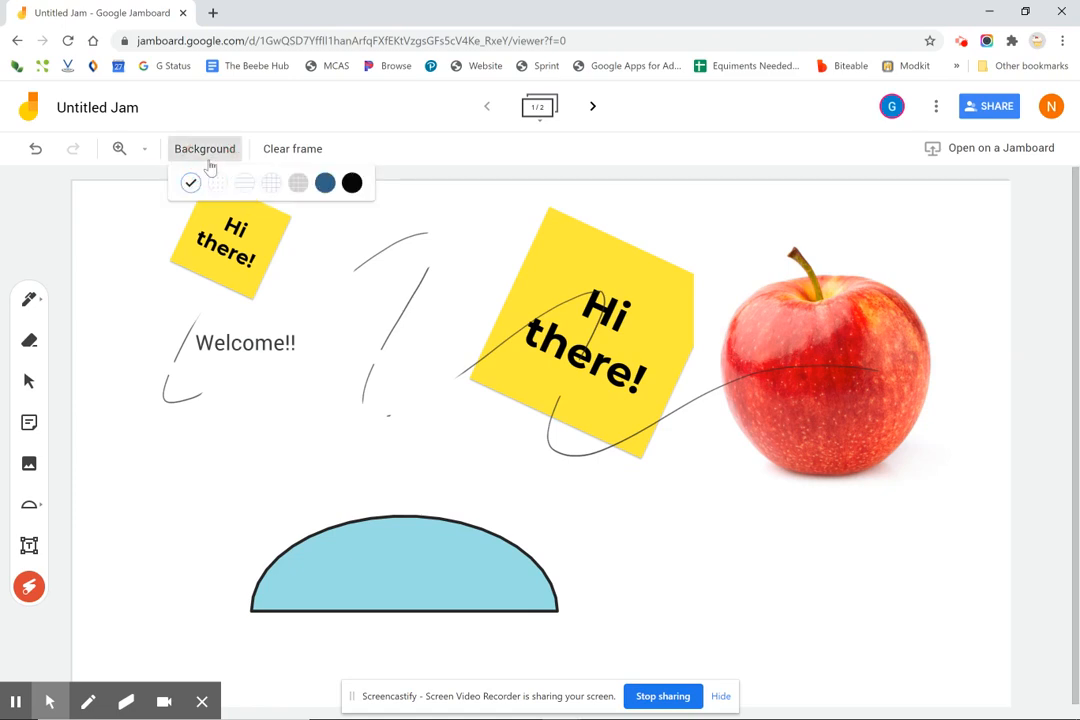
click(271, 185)
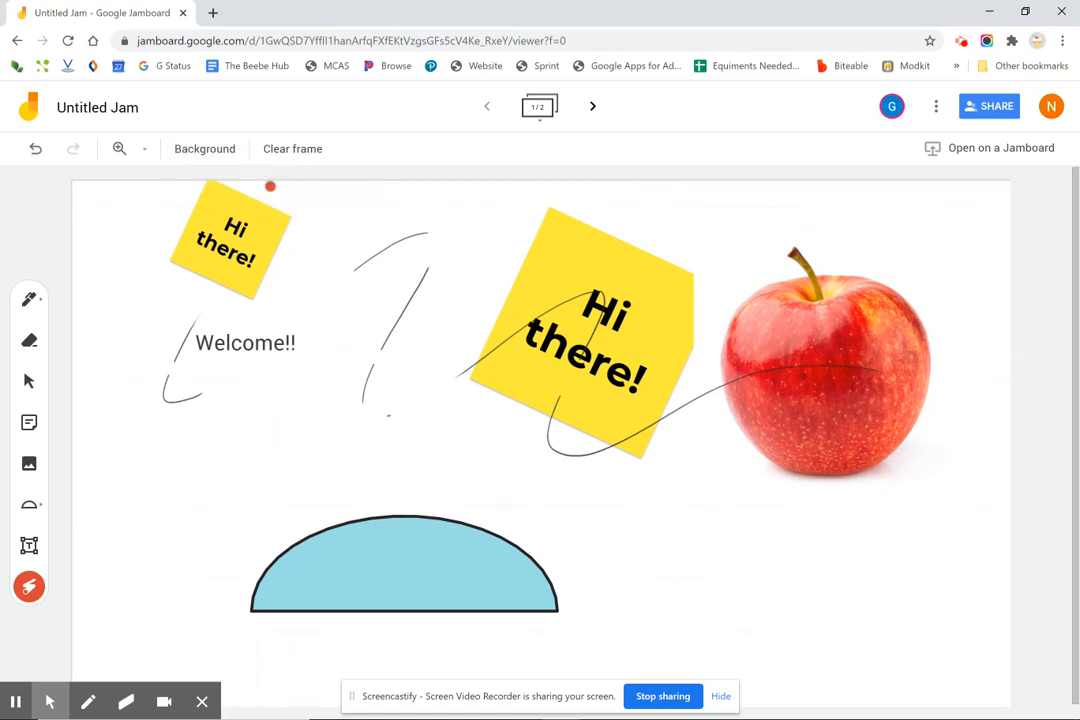
click(245, 147)
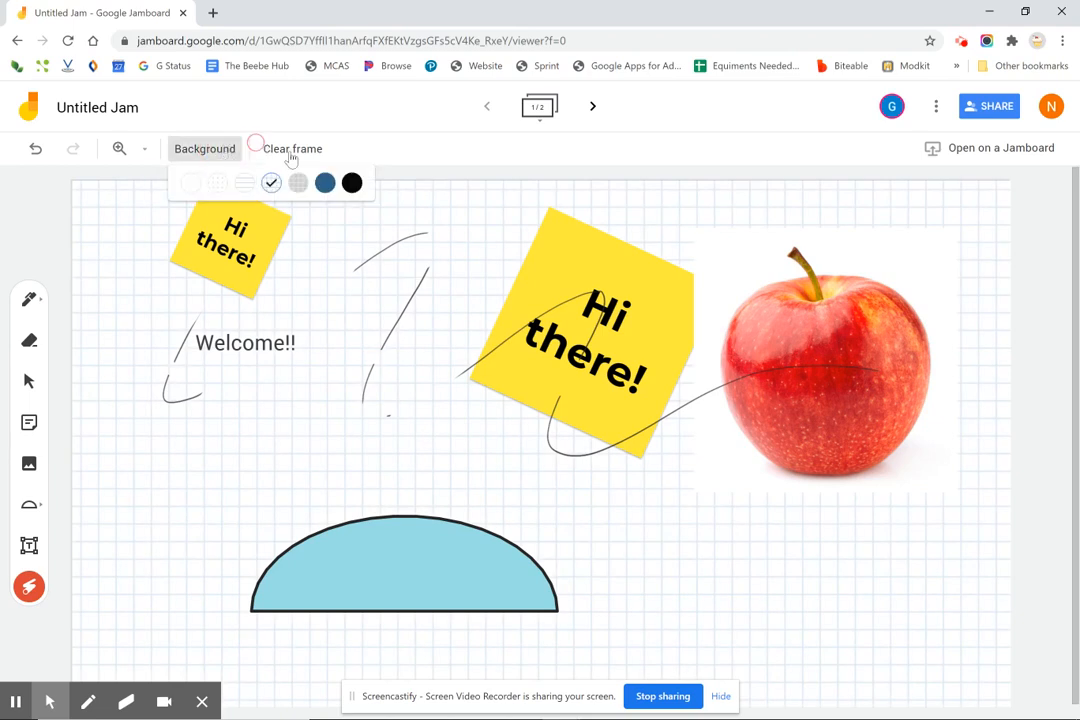
click(217, 183)
click(187, 150)
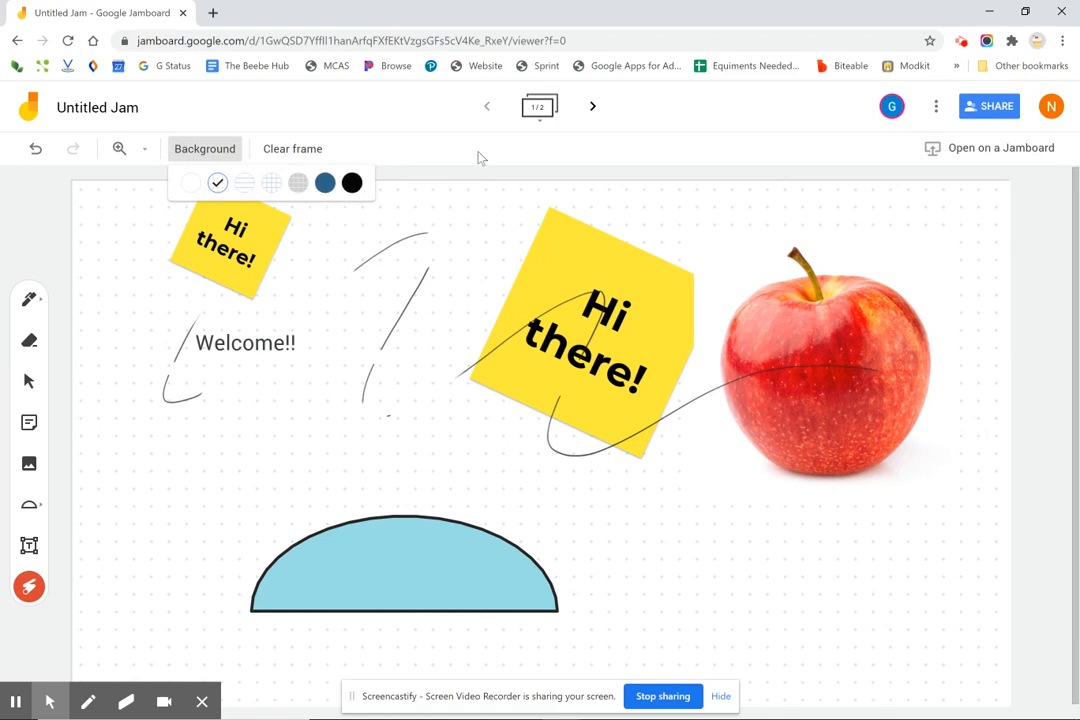
click(453, 161)
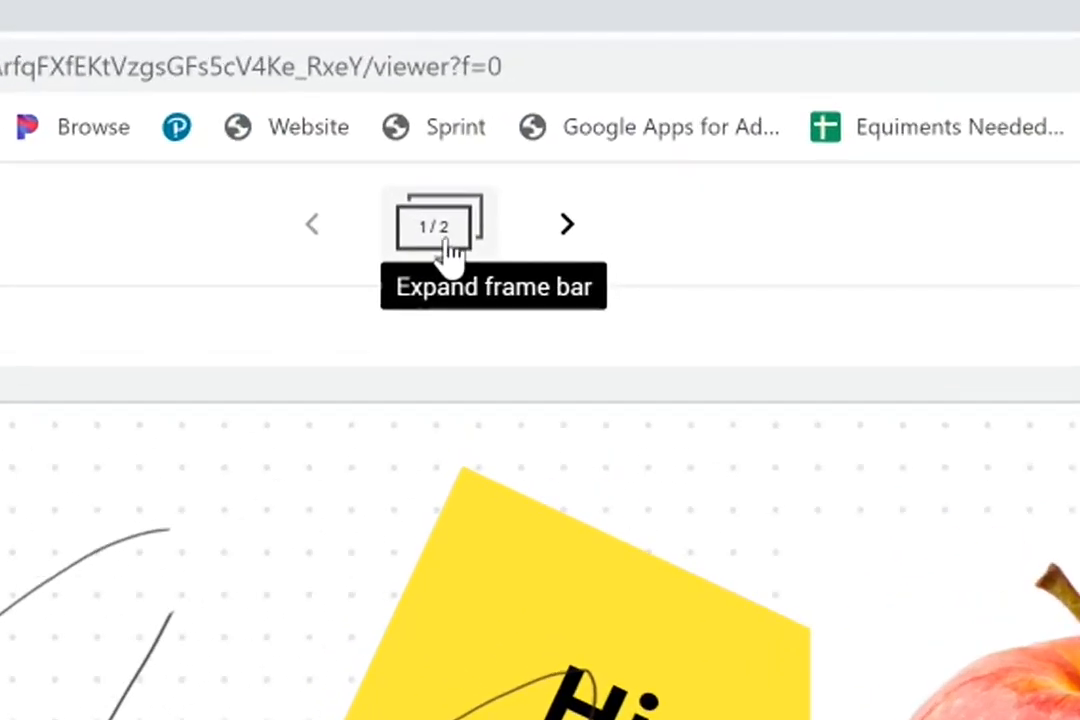
Step: Go to the second frame and add blank frames after it until the jam has seven frames
click(567, 240)
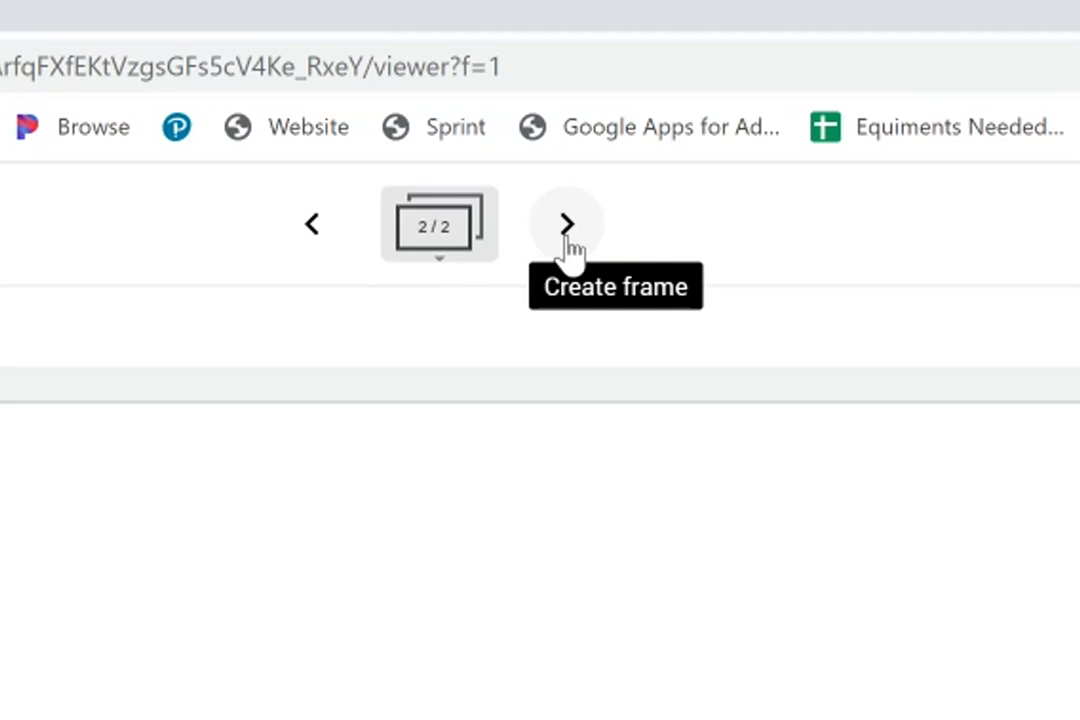
click(569, 238)
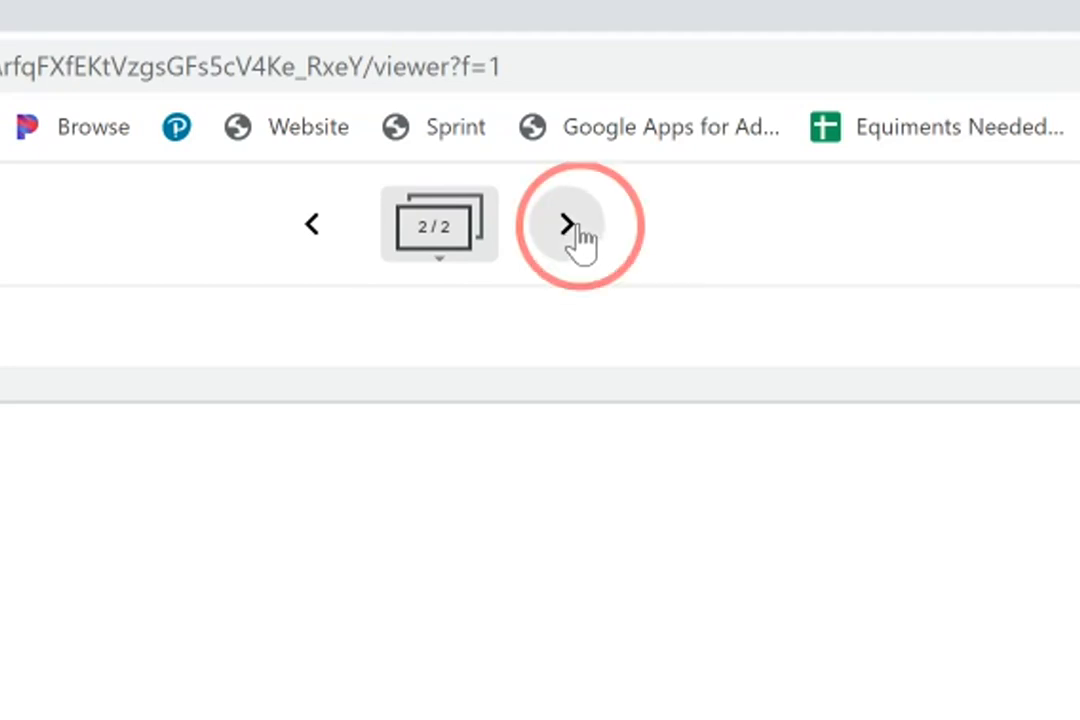
click(578, 242)
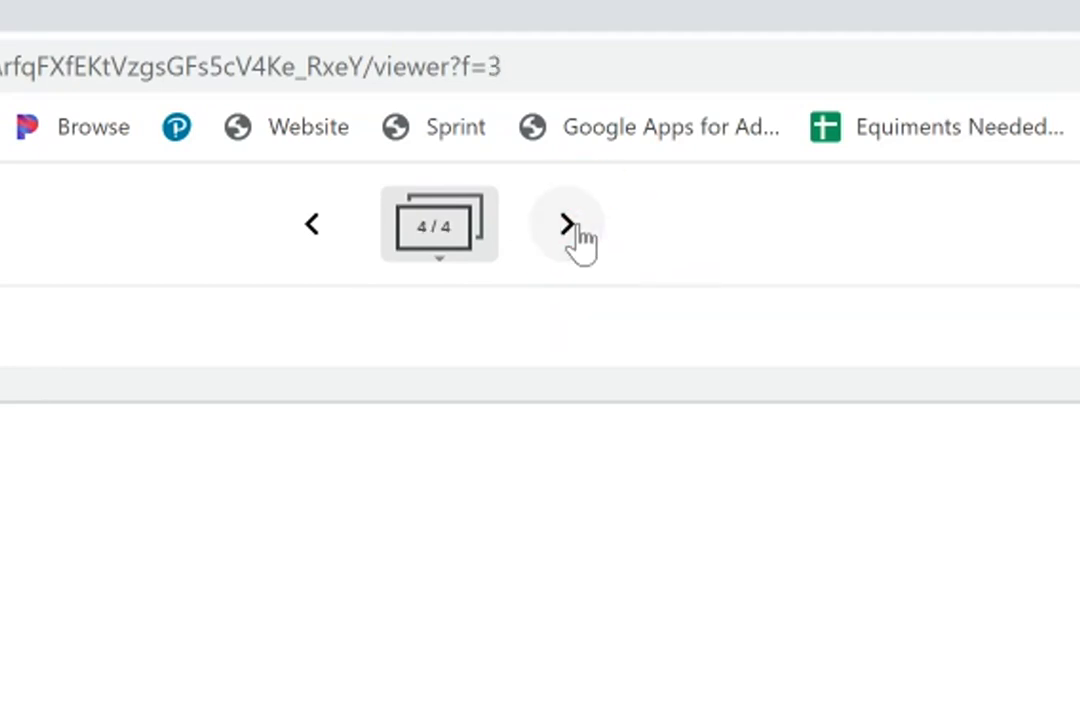
click(578, 240)
click(578, 240)
click(578, 240)
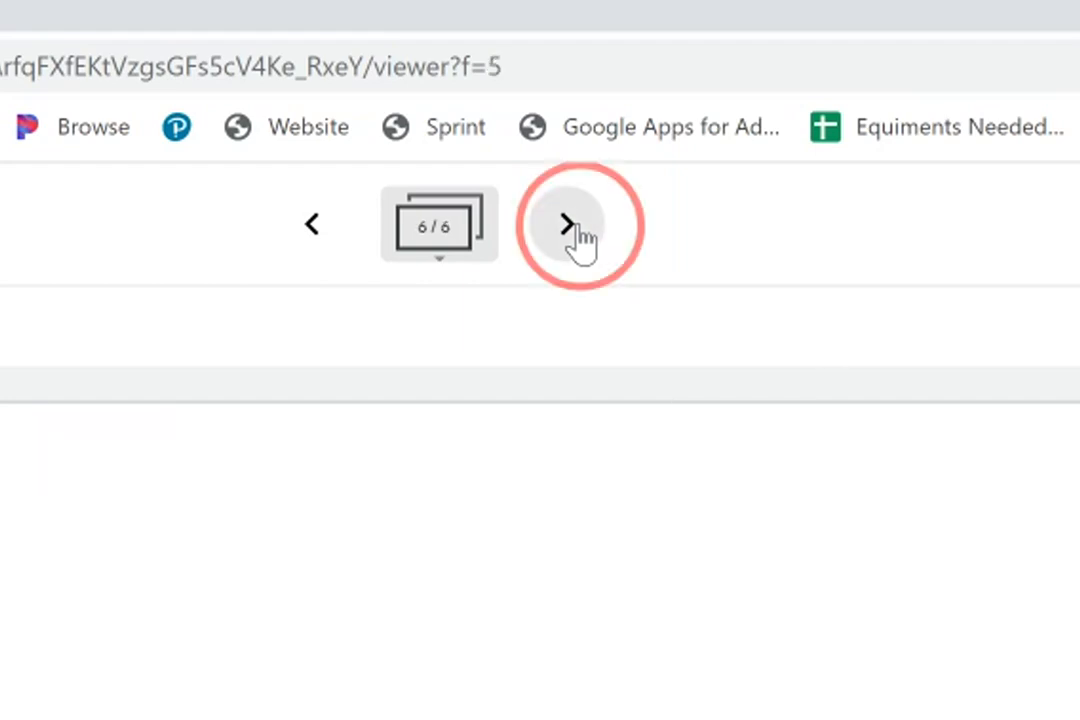
click(578, 240)
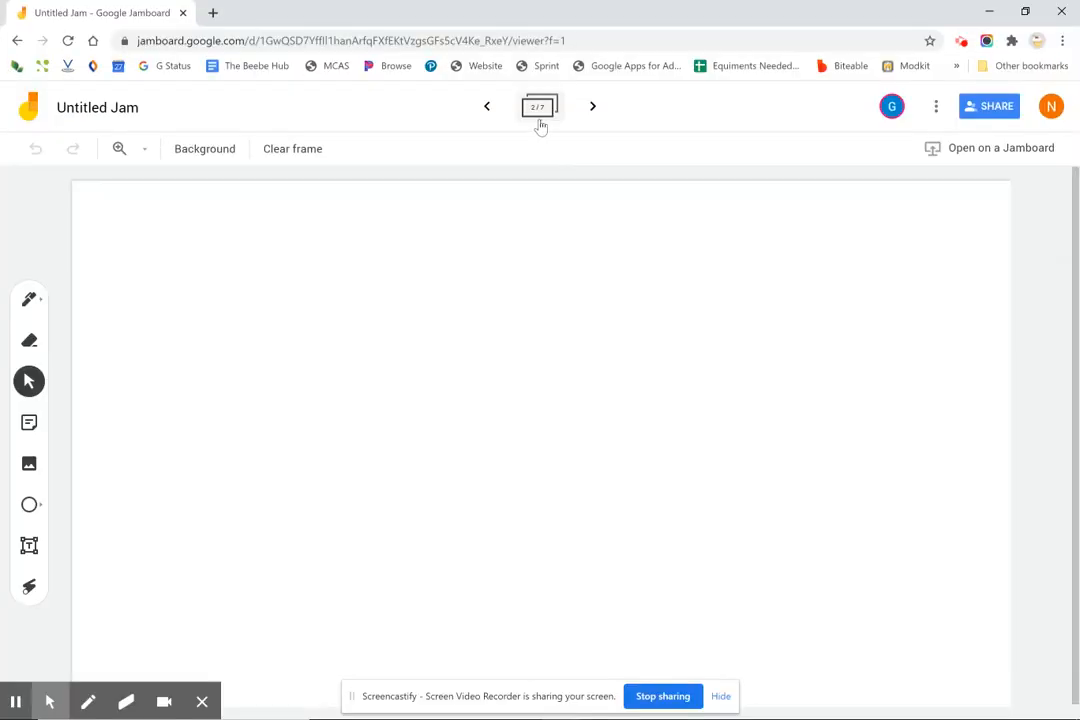
Step: Expand the frame bar to view the frame thumbnails and open the first frame
click(539, 120)
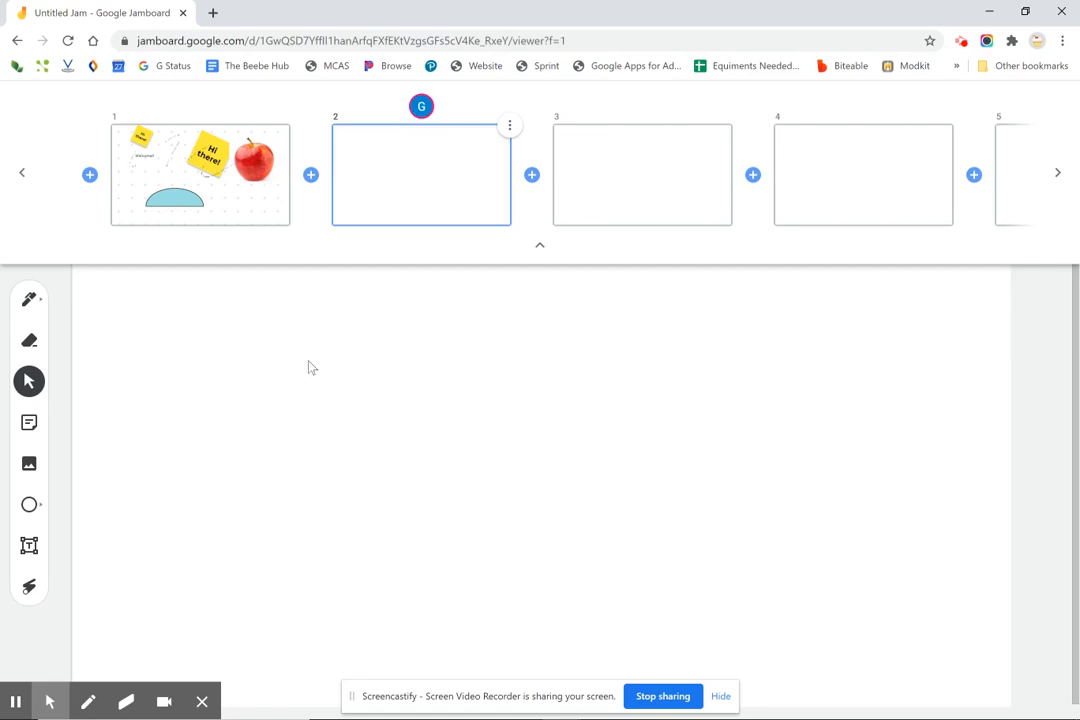
click(239, 207)
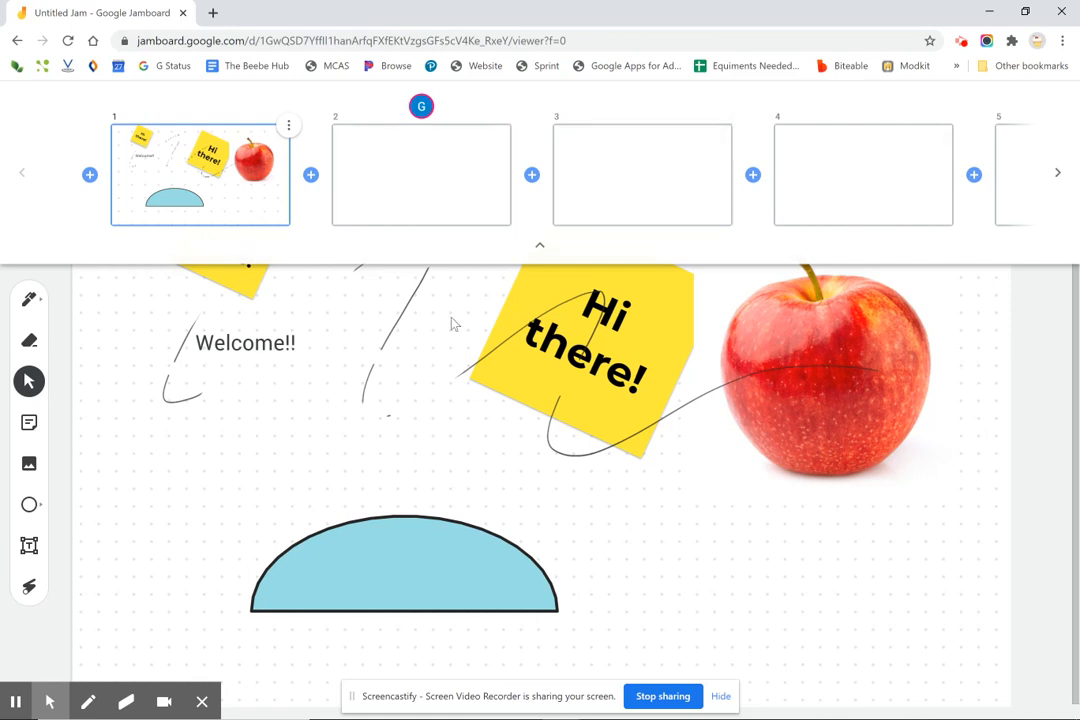
Step: Arrange the jam side by side with the incognito window and draw two looping freehand pen strokes on frame 2 in the incognito window
key(super+Left)
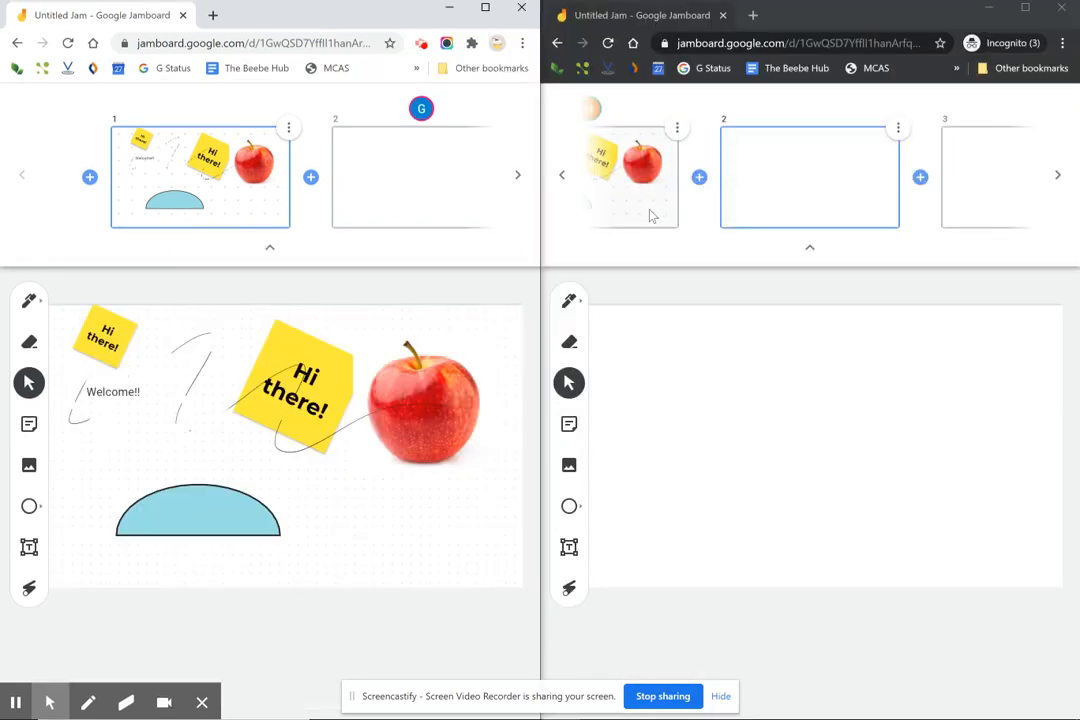
click(330, 150)
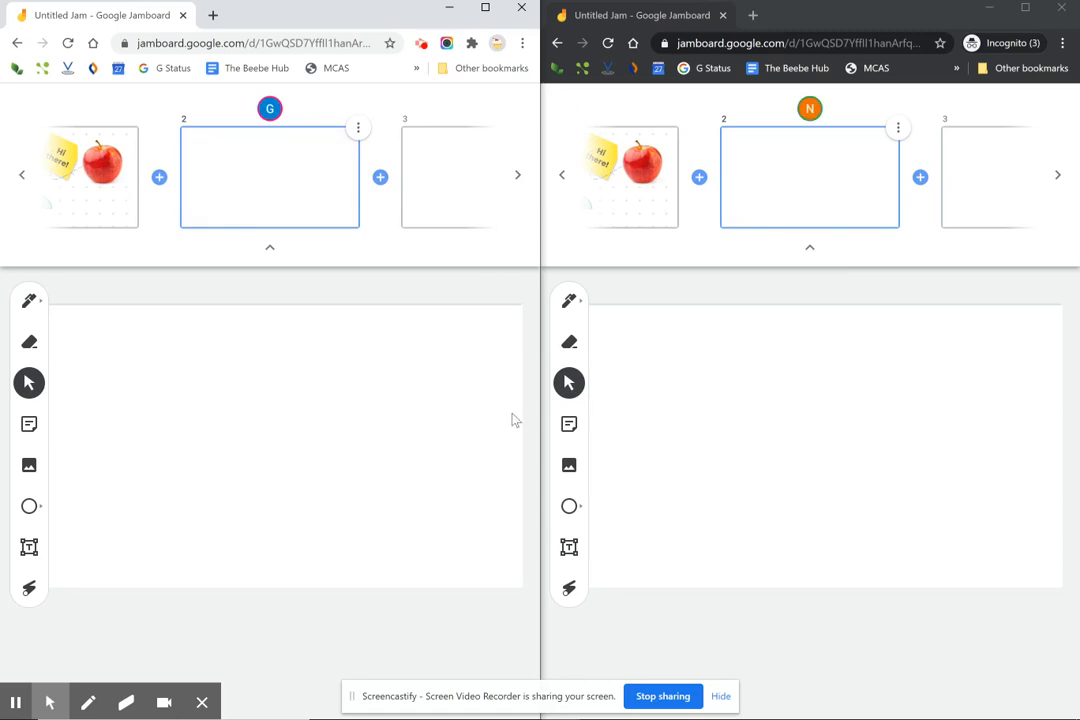
click(569, 300)
mouse_move(681, 363)
mouse_down()
mouse_move(660, 405)
mouse_move(774, 463)
mouse_move(893, 378)
mouse_move(945, 520)
mouse_up()
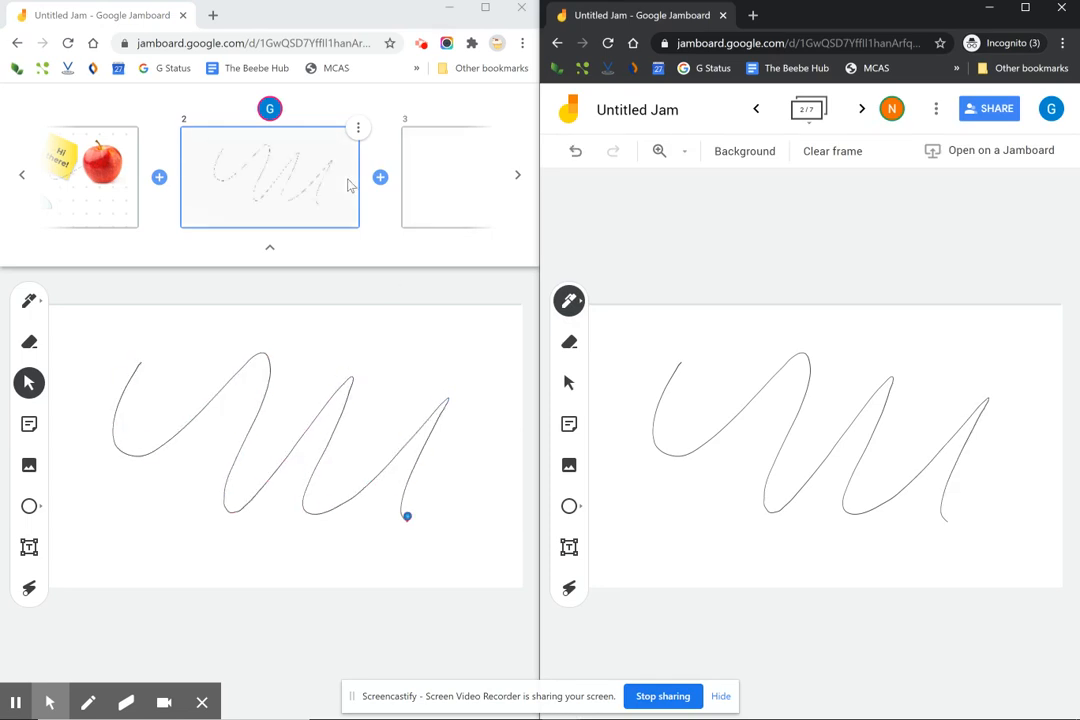
mouse_move(643, 361)
mouse_down()
mouse_move(930, 368)
mouse_move(690, 485)
mouse_move(840, 540)
mouse_move(1018, 557)
mouse_up()
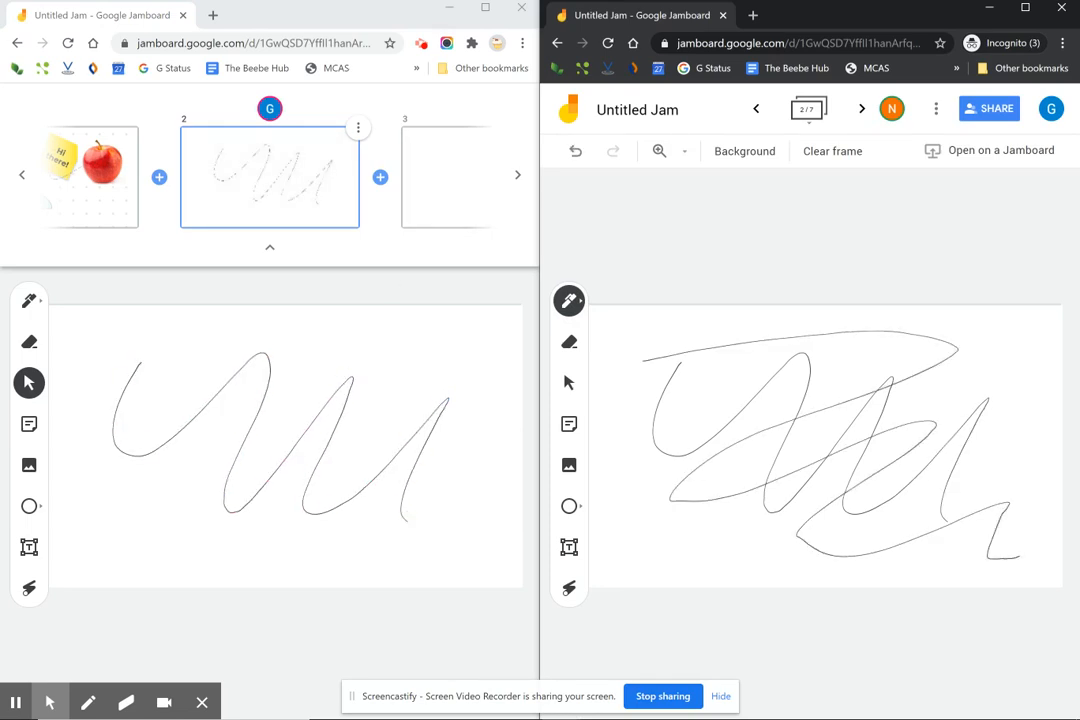